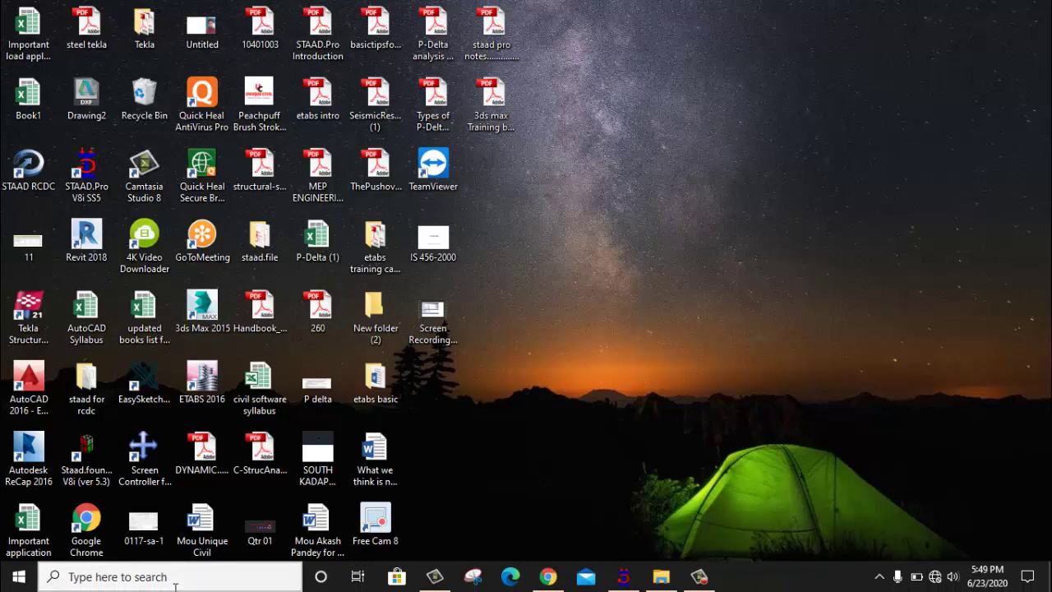
Step: Search Windows for "firewall" and open Windows Defender Firewall with Advanced Security
{"action": "left_click", "coordinate": [105, 577]}
{"action": "type", "text": "f"}
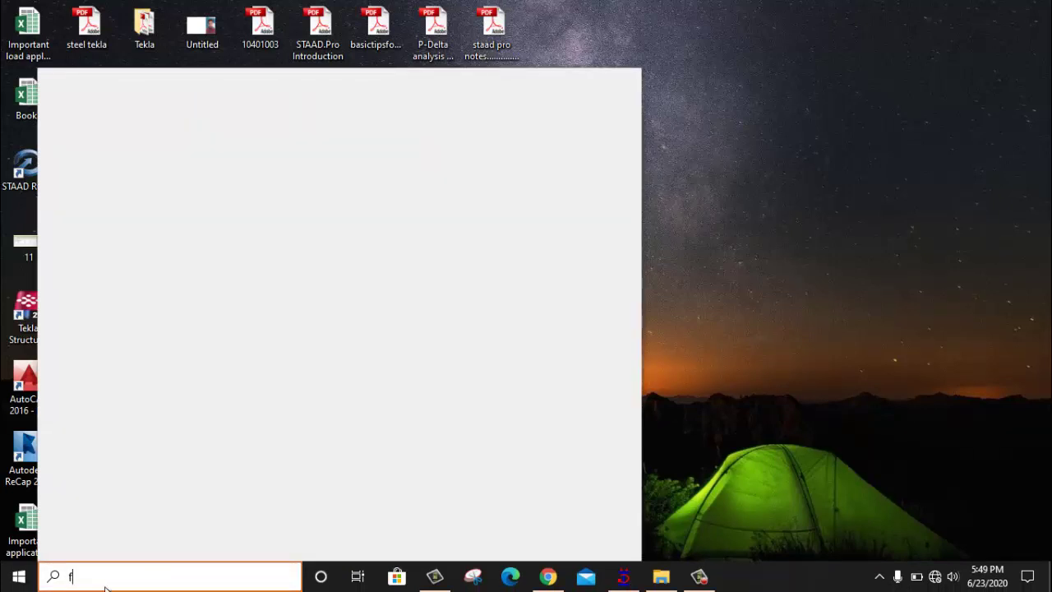
{"action": "type", "text": "irewall"}
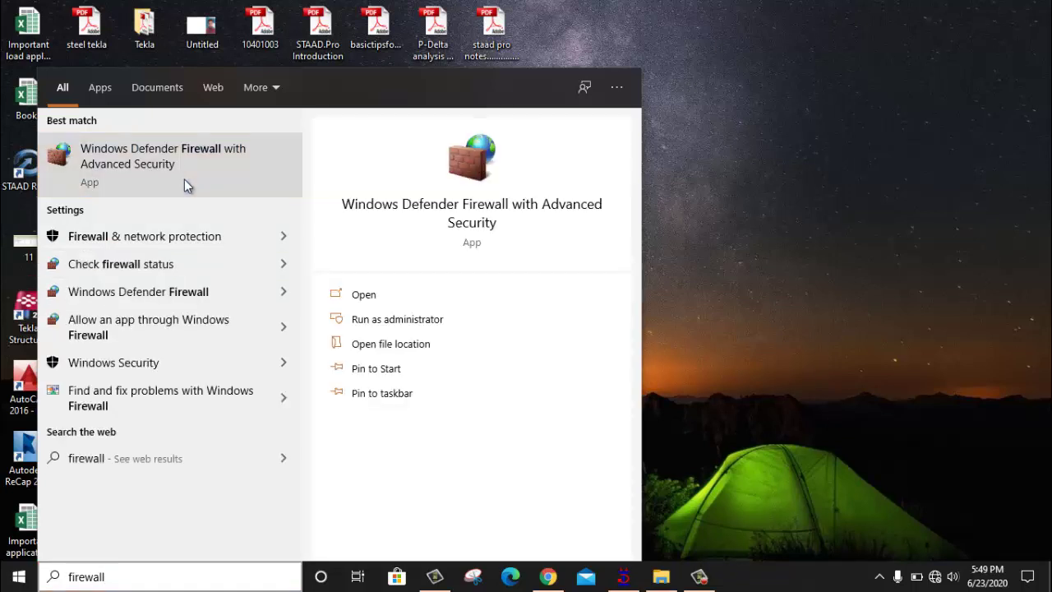
{"action": "left_click", "coordinate": [157, 187]}
{"action": "left_click", "coordinate": [237, 193]}
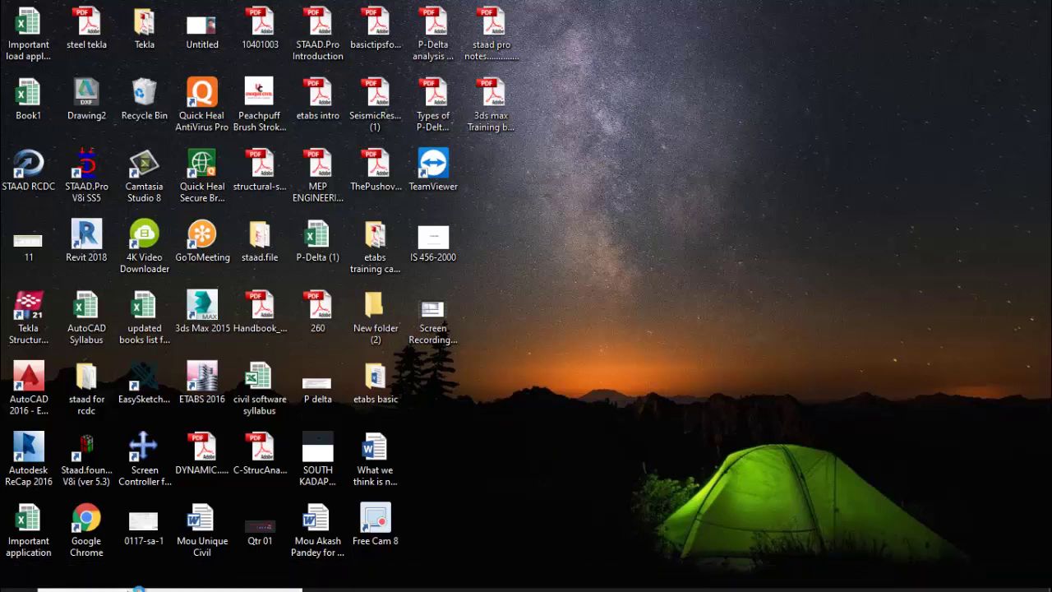
{"action": "left_click", "coordinate": [130, 587]}
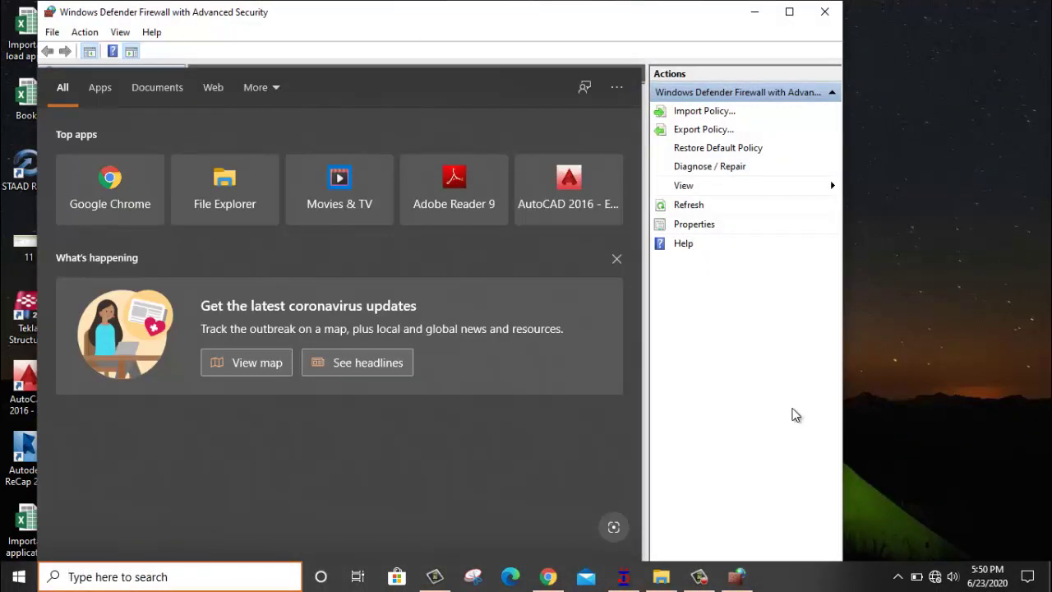
{"action": "left_click", "coordinate": [795, 415]}
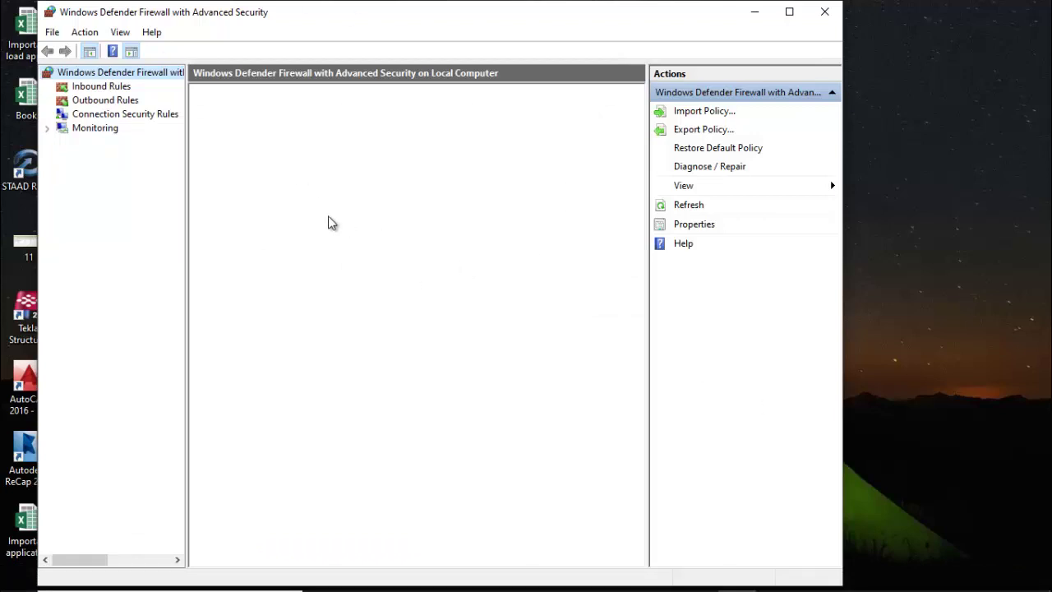
Step: Open the Outbound Rules list and go through the existing etabs, RCDC and tekla rules
{"action": "left_click", "coordinate": [111, 104]}
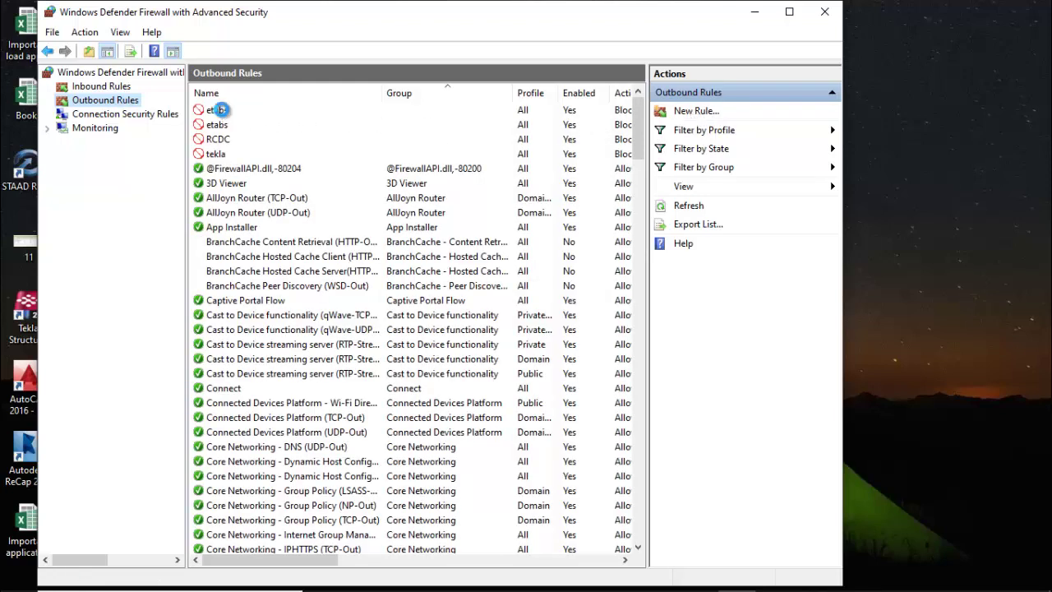
{"action": "left_click", "coordinate": [220, 110]}
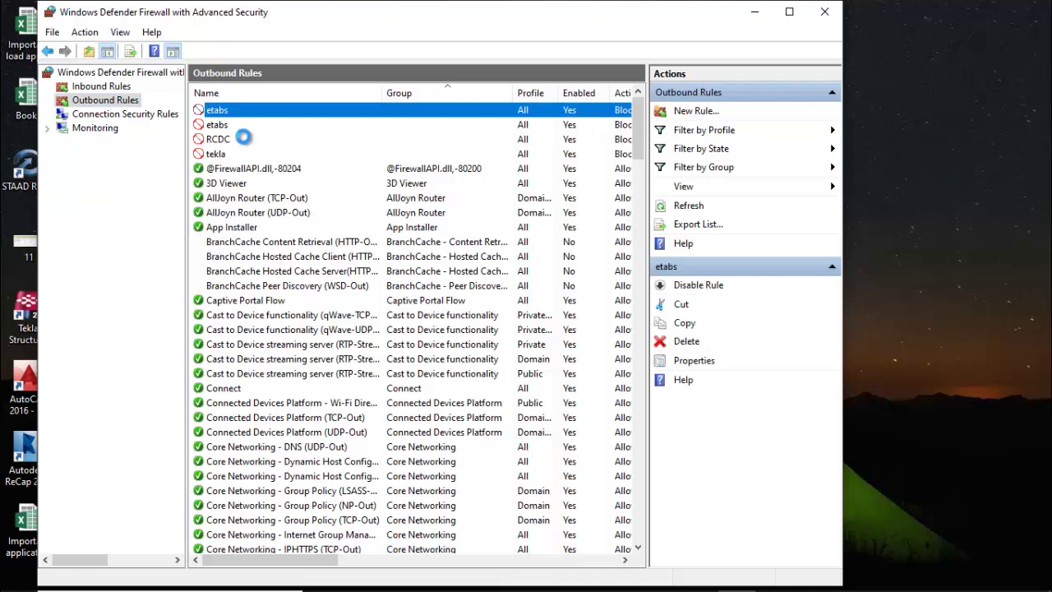
{"action": "left_click", "coordinate": [247, 139]}
{"action": "left_click", "coordinate": [246, 155]}
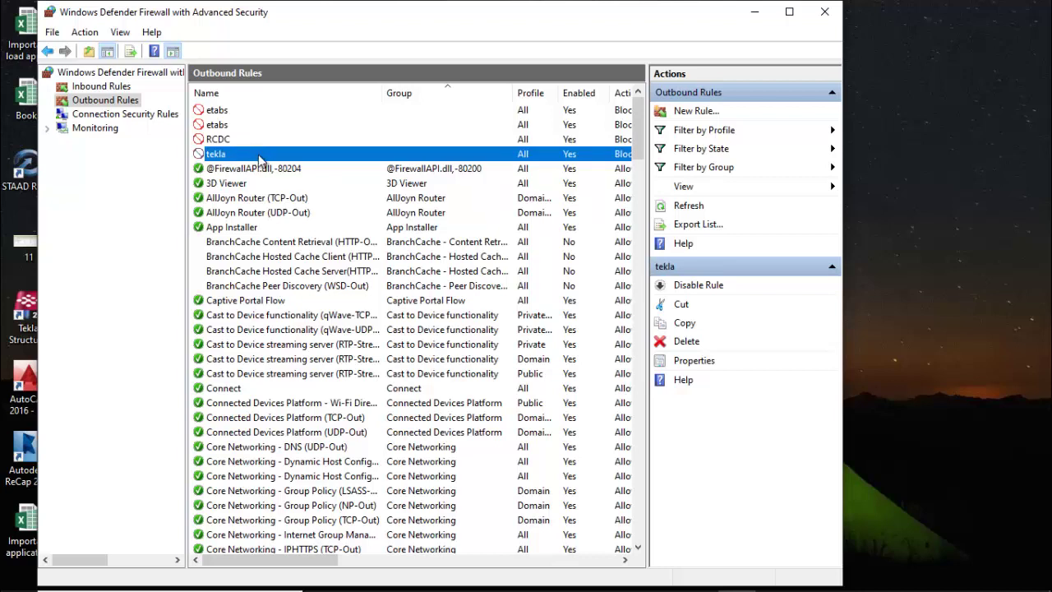
Step: Start a new outbound rule of type Program and browse for the specific program it applies to
{"action": "left_click", "coordinate": [697, 111]}
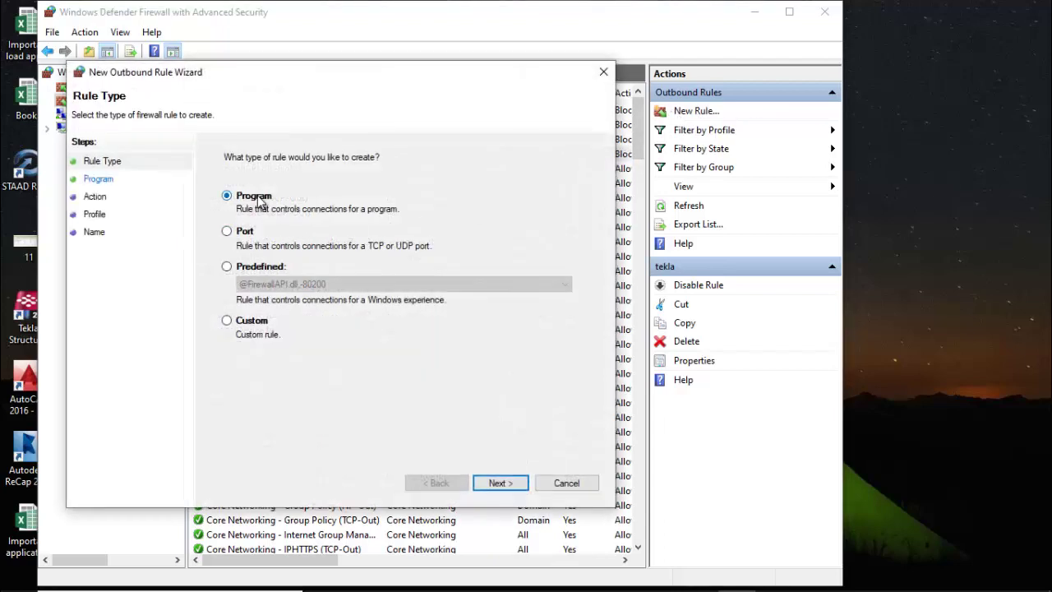
{"action": "left_click", "coordinate": [498, 483]}
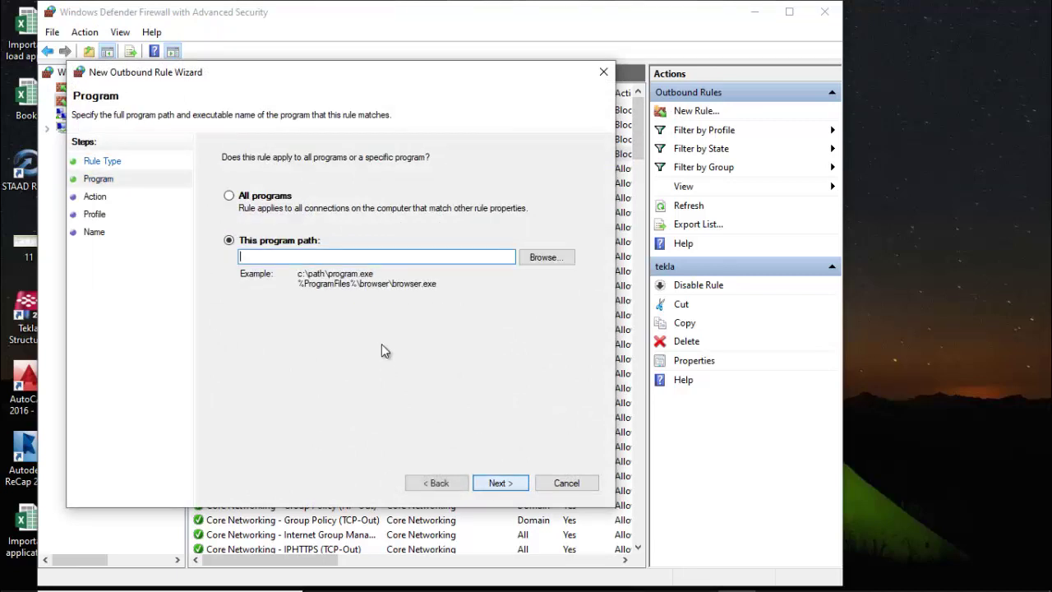
{"action": "left_click", "coordinate": [546, 259]}
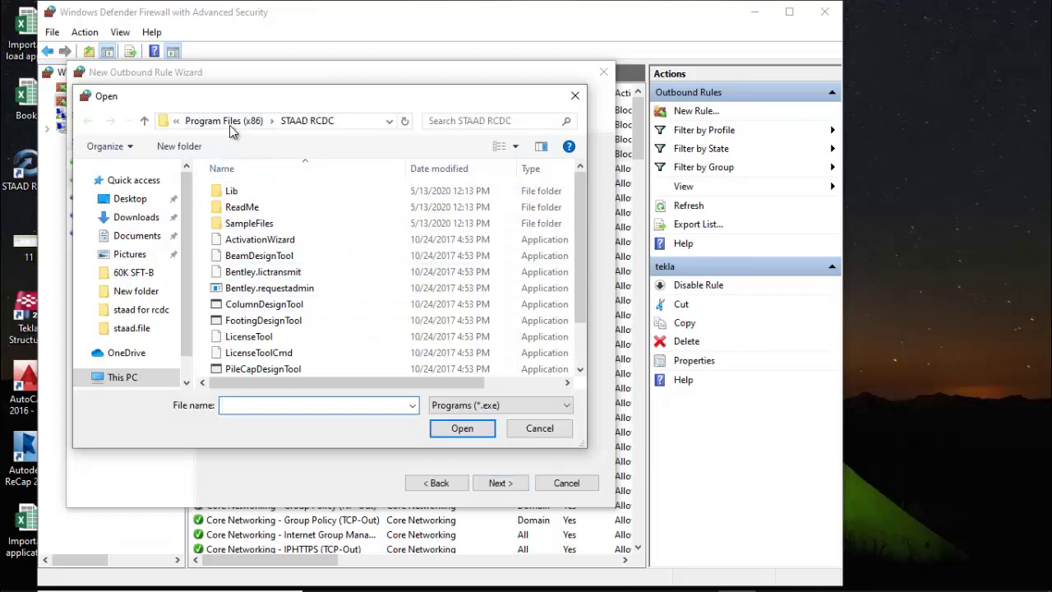
Step: Navigate to the Program Files\Autodesk\3ds Max 2015 folder on Local Disk (C:)
{"action": "left_click", "coordinate": [231, 123]}
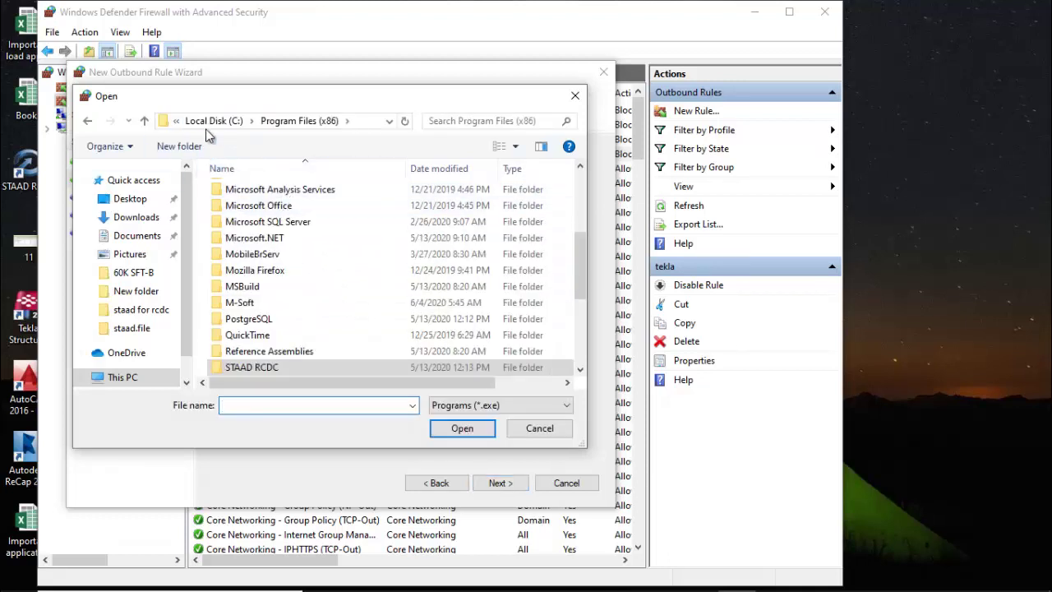
{"action": "left_click", "coordinate": [216, 121]}
{"action": "scroll", "coordinate": [285, 353], "scroll_direction": "down", "scroll_amount": 4}
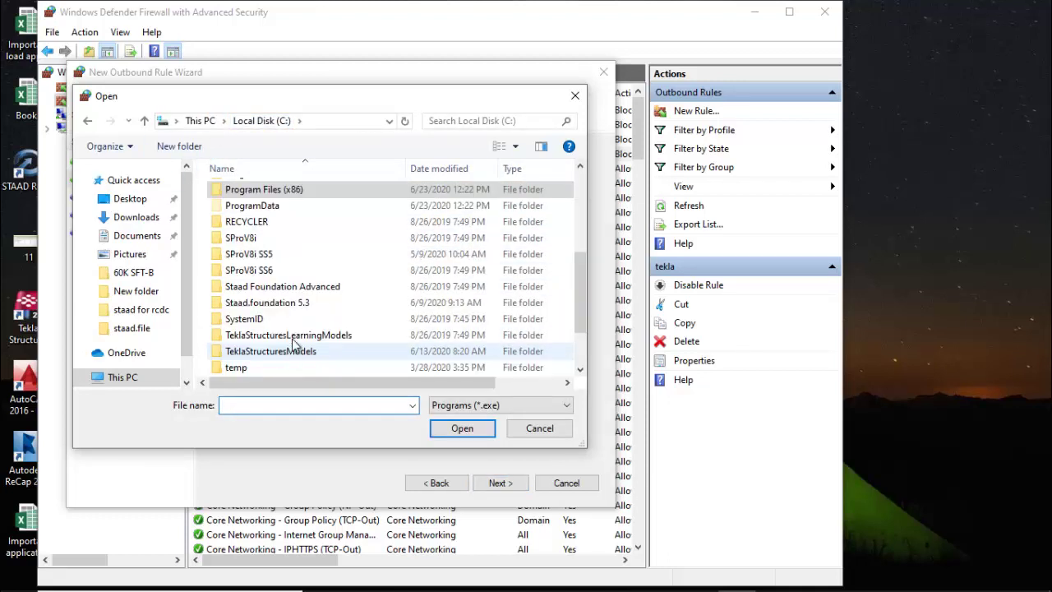
{"action": "scroll", "coordinate": [286, 353], "scroll_direction": "up", "scroll_amount": 4}
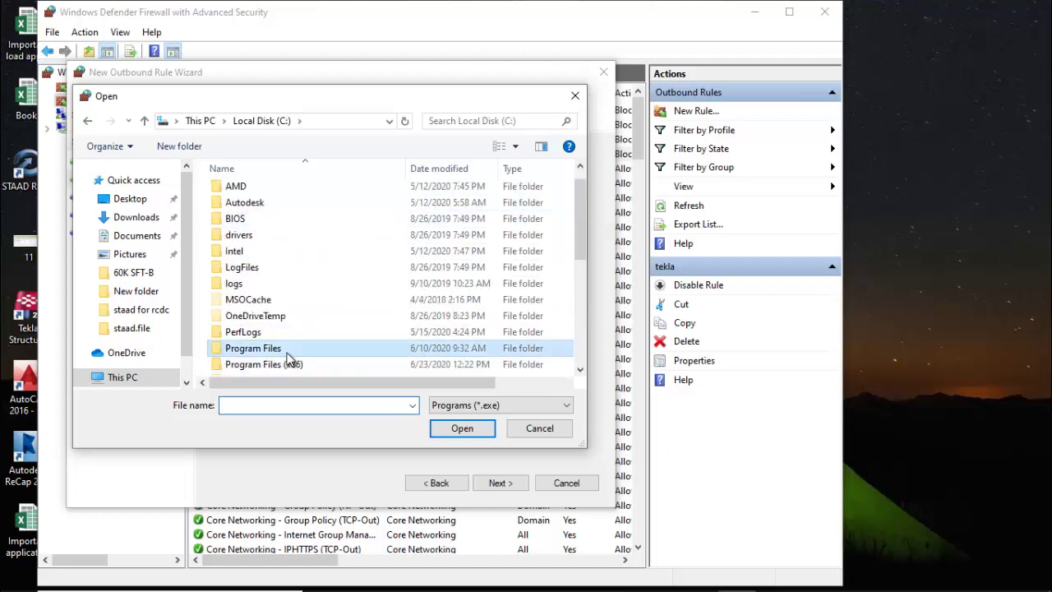
{"action": "double_click", "coordinate": [286, 353]}
{"action": "scroll", "coordinate": [289, 275], "scroll_direction": "down", "scroll_amount": 10}
{"action": "scroll", "coordinate": [301, 328], "scroll_direction": "up", "scroll_amount": 7}
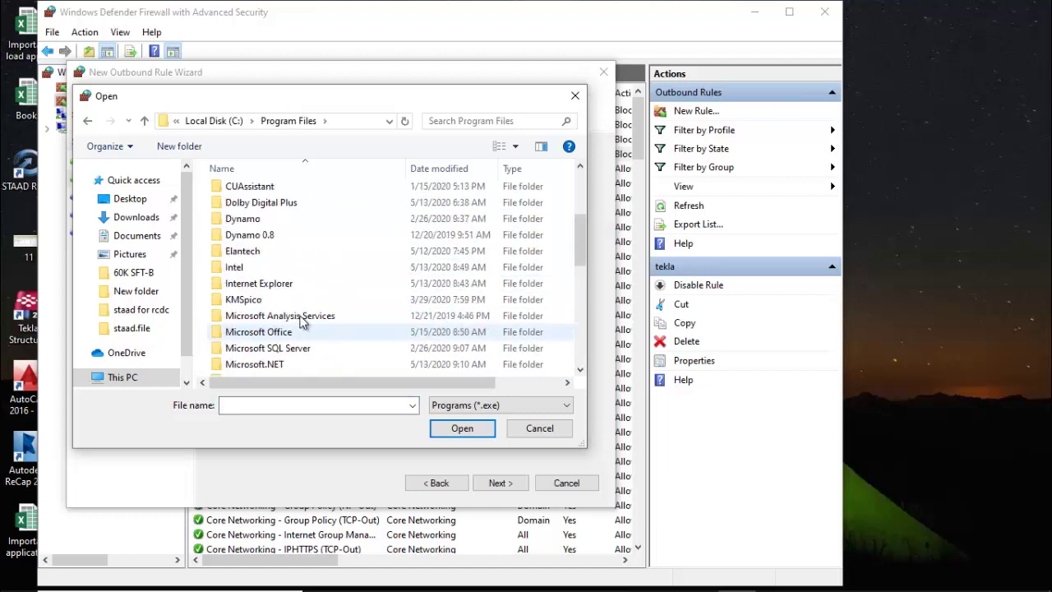
{"action": "left_click", "coordinate": [308, 306]}
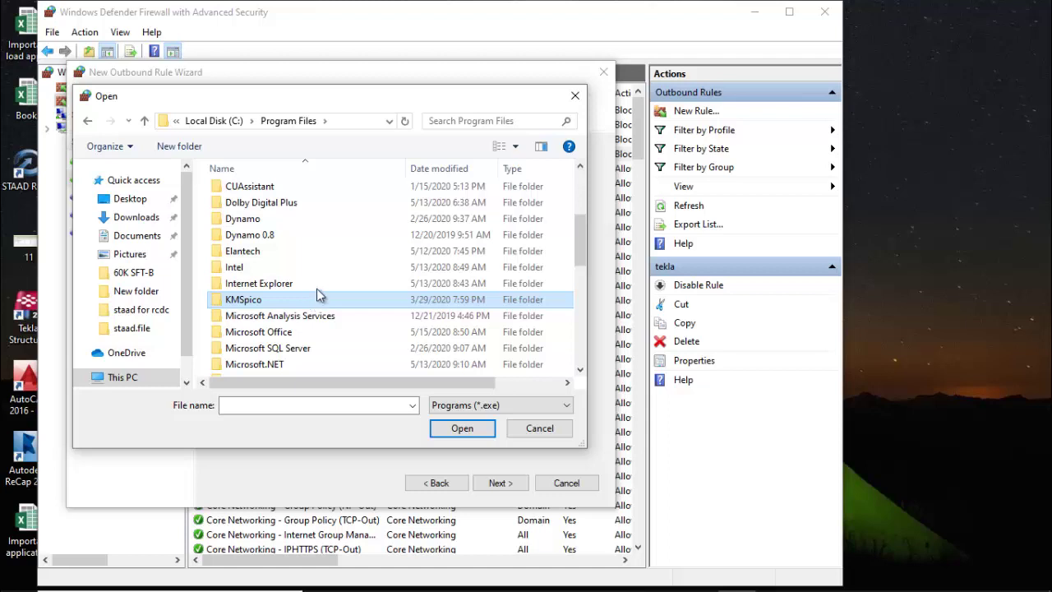
{"action": "scroll", "coordinate": [319, 294], "scroll_direction": "up", "scroll_amount": 4}
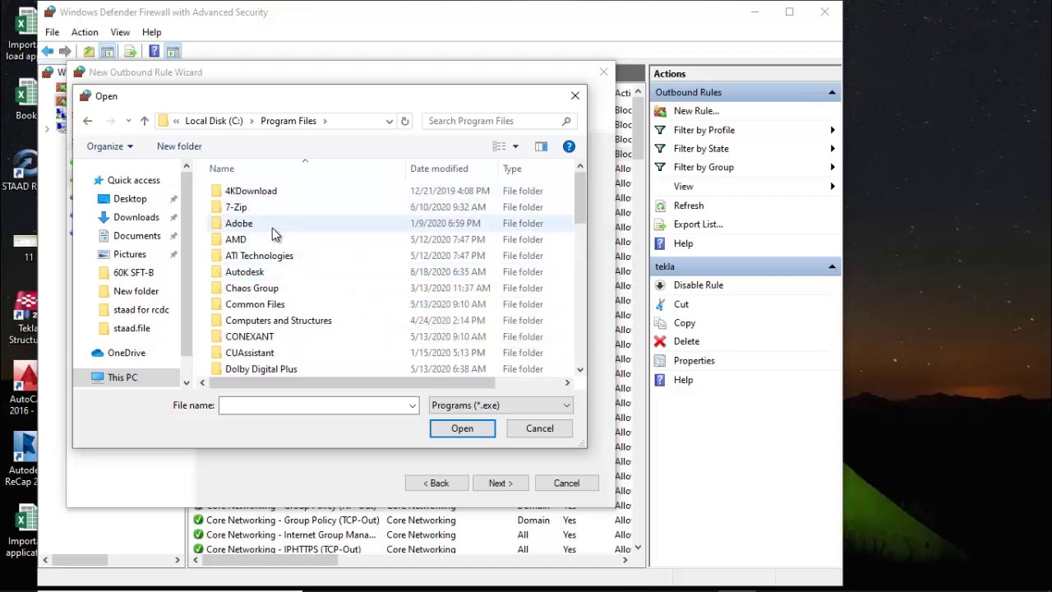
{"action": "double_click", "coordinate": [271, 269]}
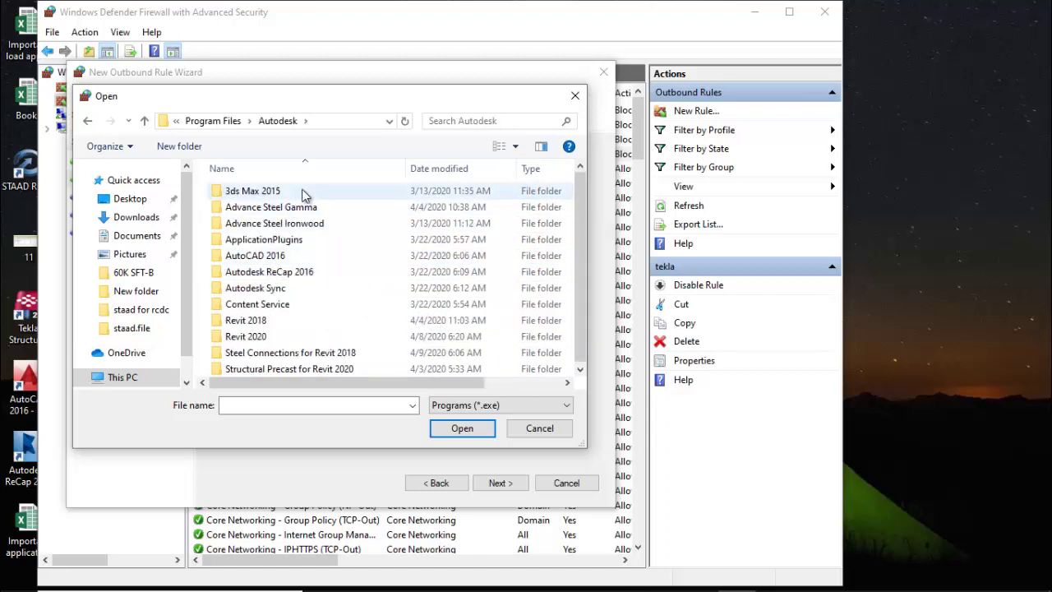
{"action": "double_click", "coordinate": [301, 193]}
Step: Choose the 3dsmax application from the 3ds Max 2015 folder as the rule's program path
{"action": "scroll", "coordinate": [298, 205], "scroll_direction": "down", "scroll_amount": 6}
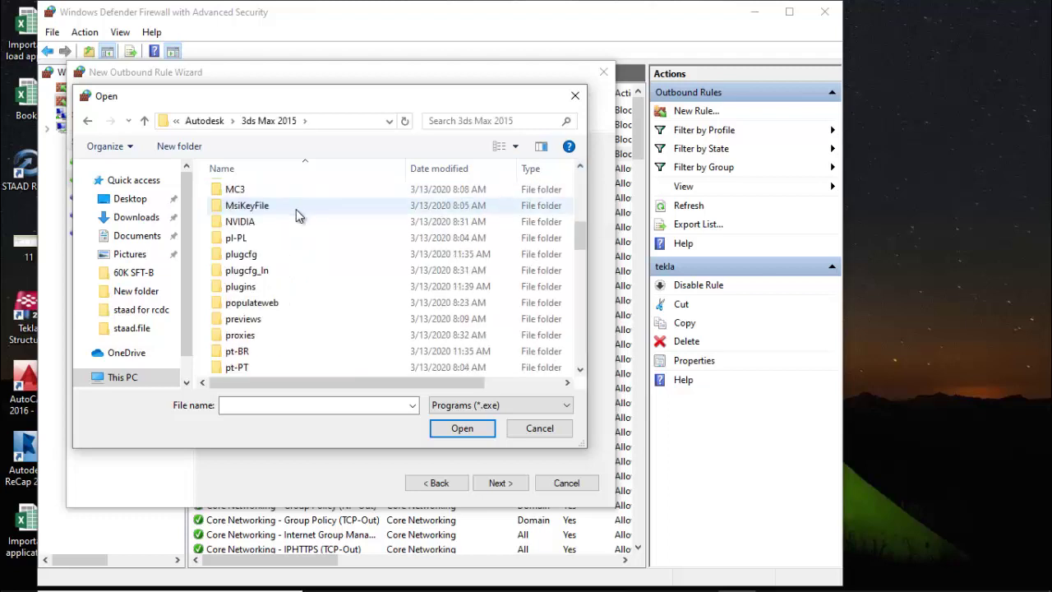
{"action": "scroll", "coordinate": [297, 212], "scroll_direction": "down", "scroll_amount": 10}
{"action": "scroll", "coordinate": [309, 263], "scroll_direction": "down", "scroll_amount": 2}
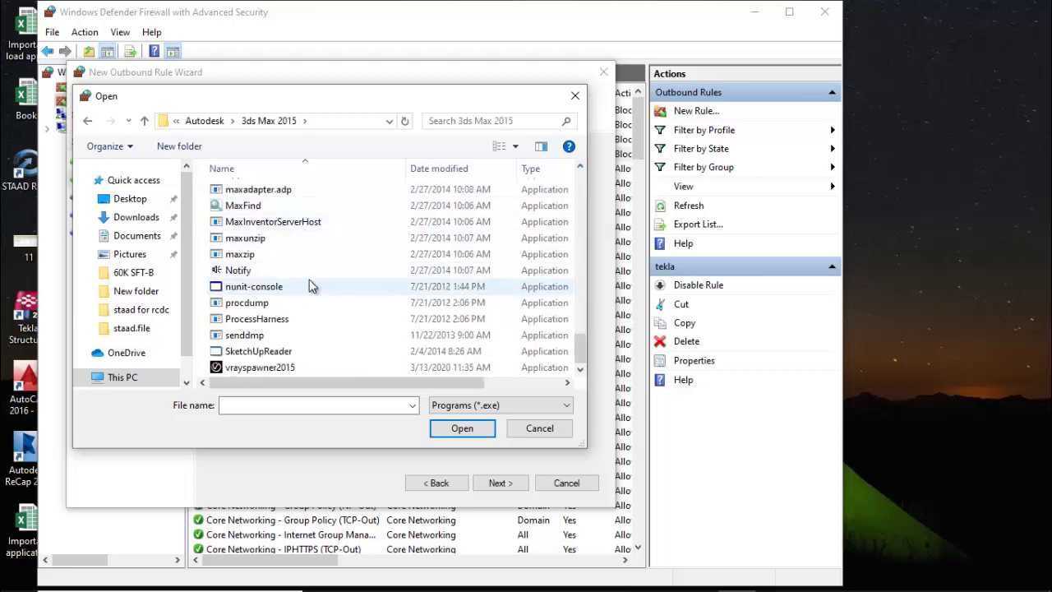
{"action": "left_click_drag", "start_coordinate": [584, 351], "coordinate": [579, 322]}
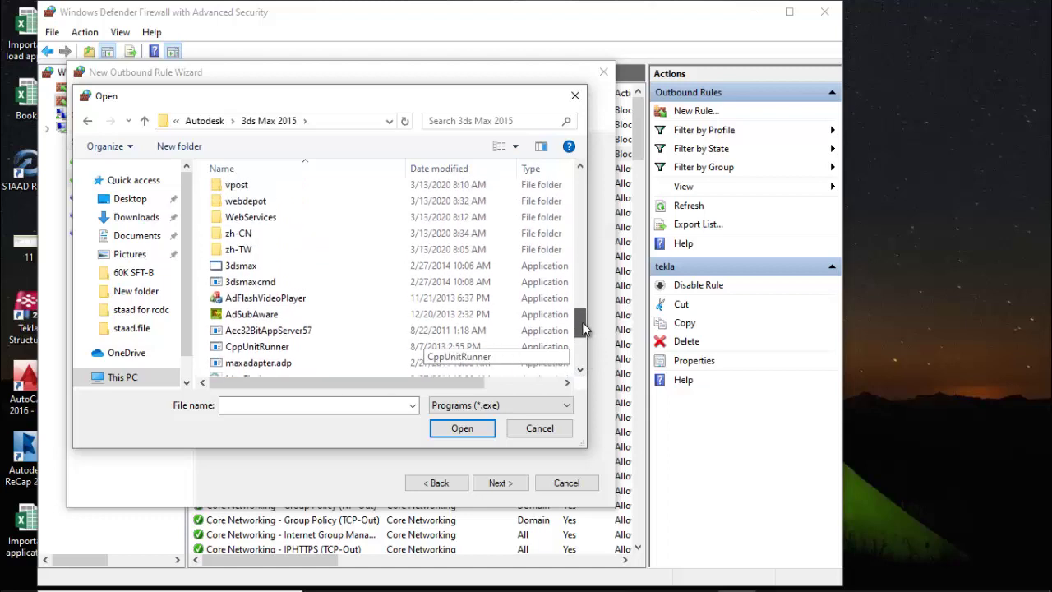
{"action": "left_click", "coordinate": [327, 271]}
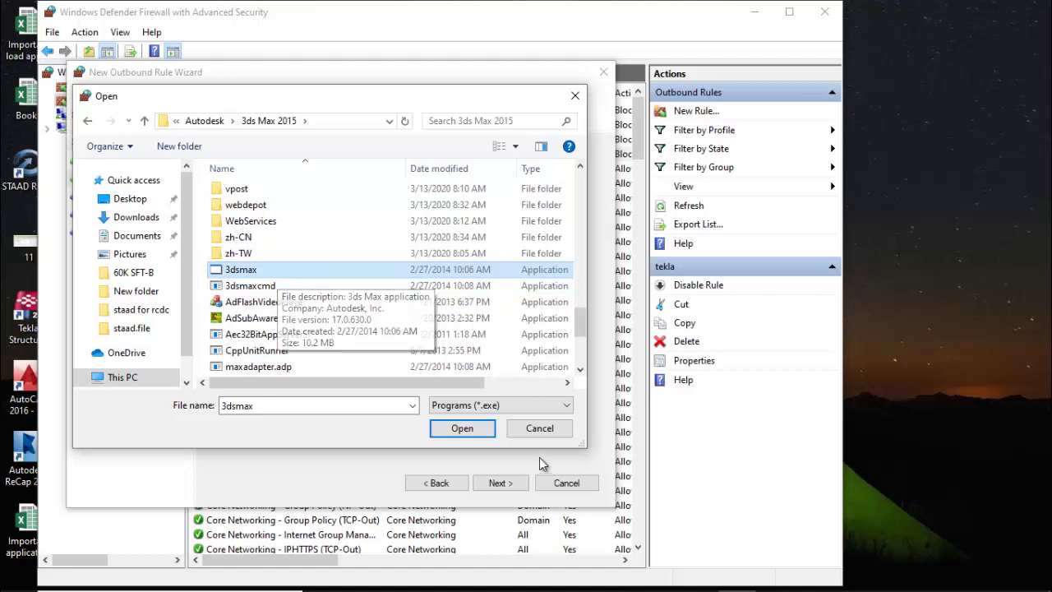
{"action": "left_click", "coordinate": [457, 429]}
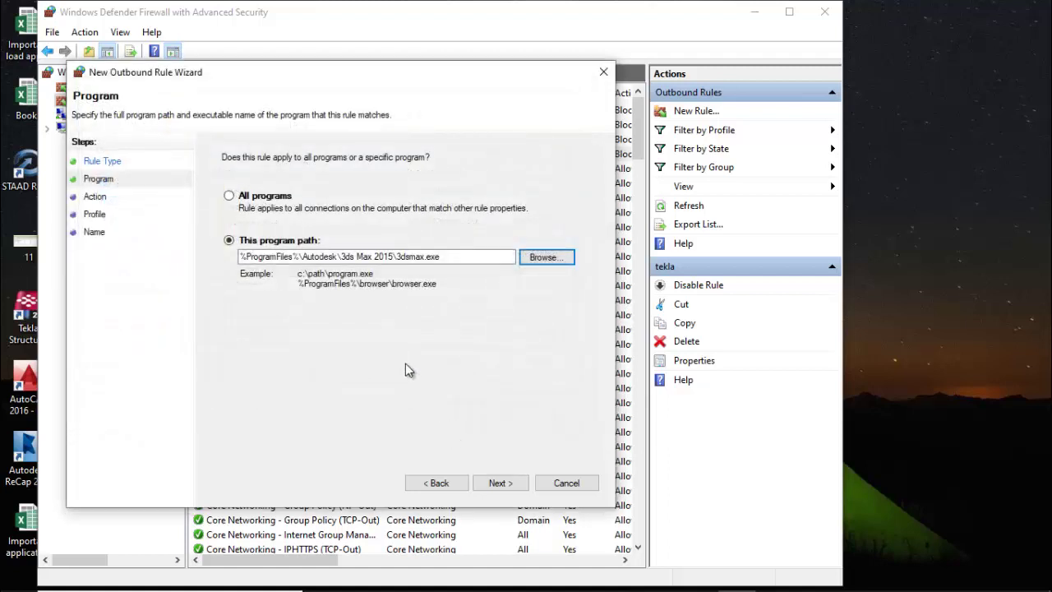
Step: Block the connection for the Domain, Private and Public profiles, create the rule as "3ds max 2015", and close the firewall window
{"action": "left_click", "coordinate": [503, 485]}
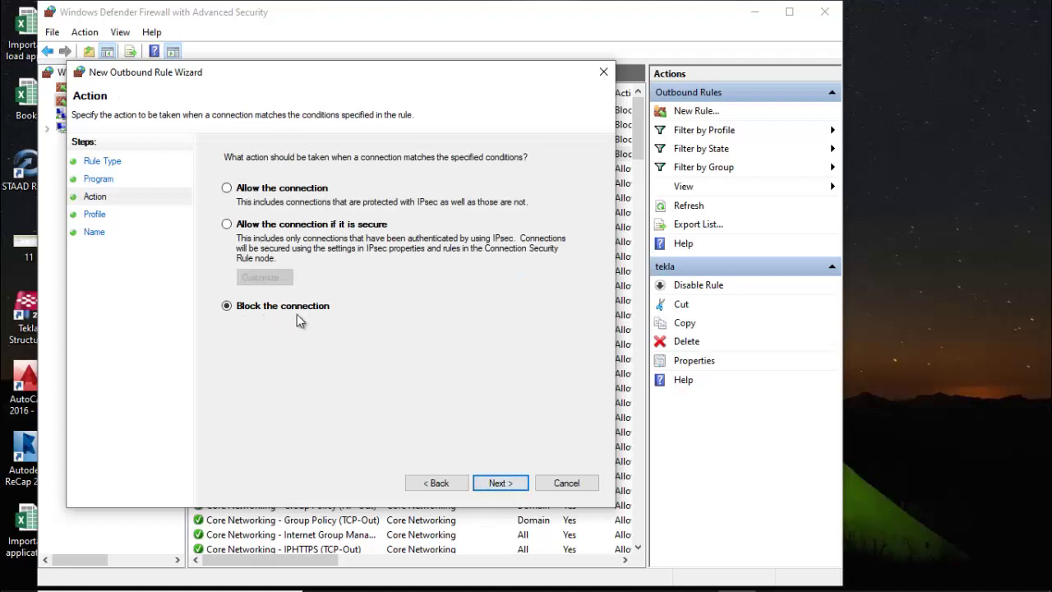
{"action": "left_click", "coordinate": [500, 485]}
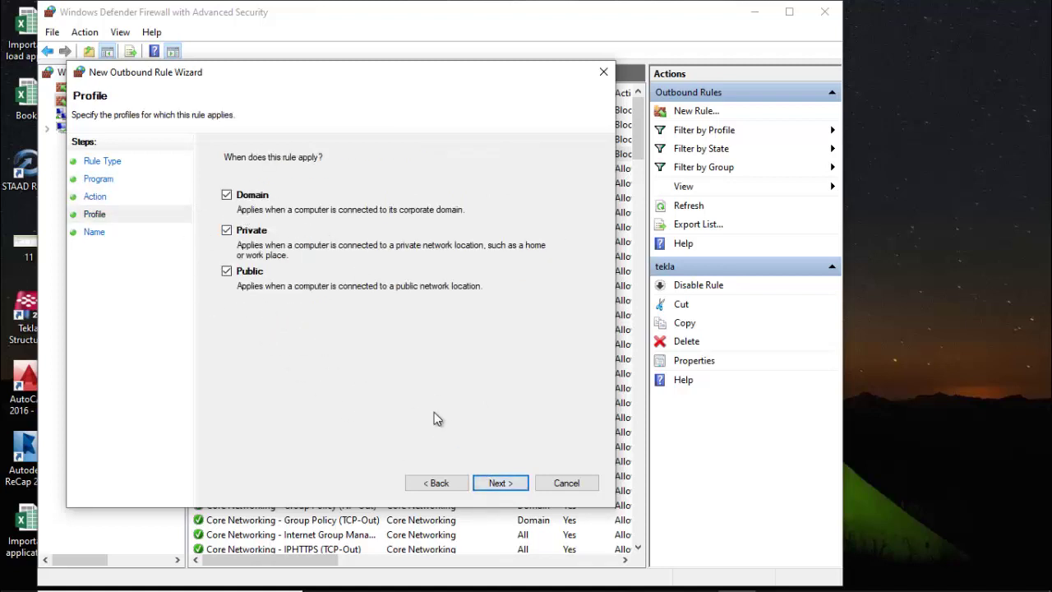
{"action": "left_click", "coordinate": [507, 486]}
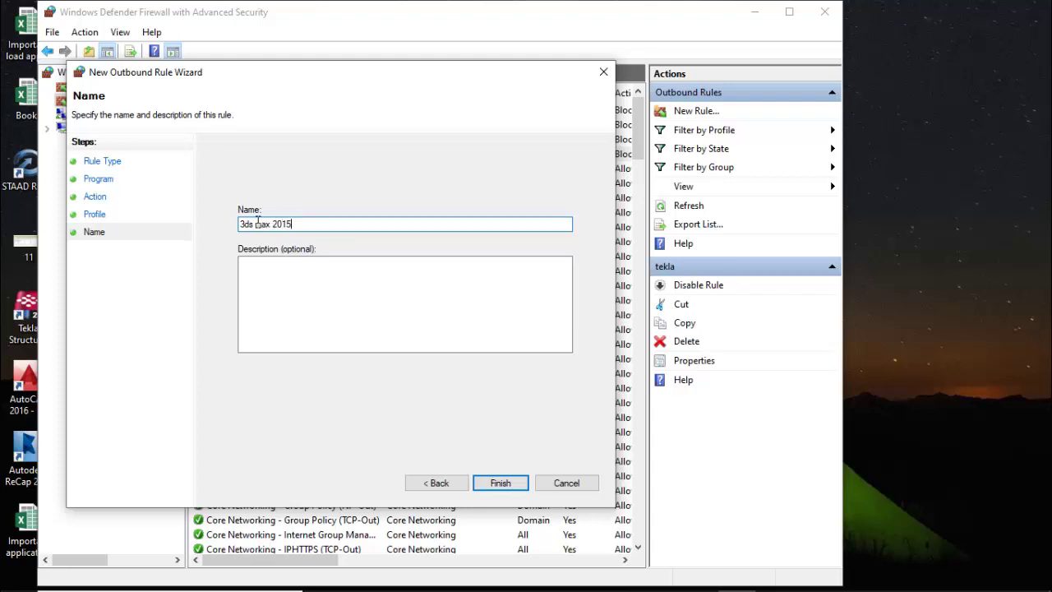
{"action": "left_click", "coordinate": [276, 287]}
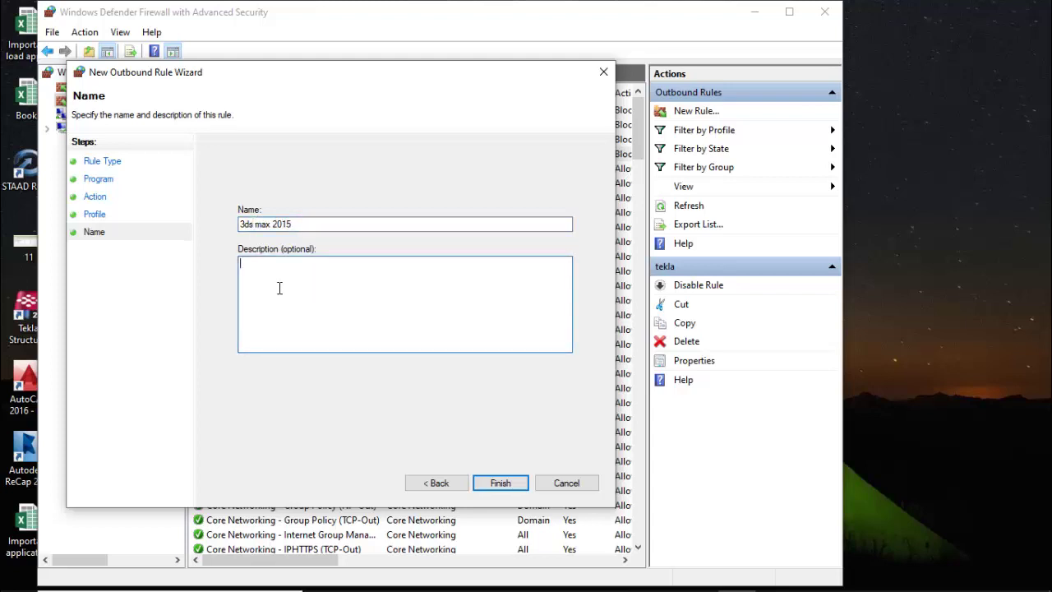
{"action": "left_click", "coordinate": [502, 483]}
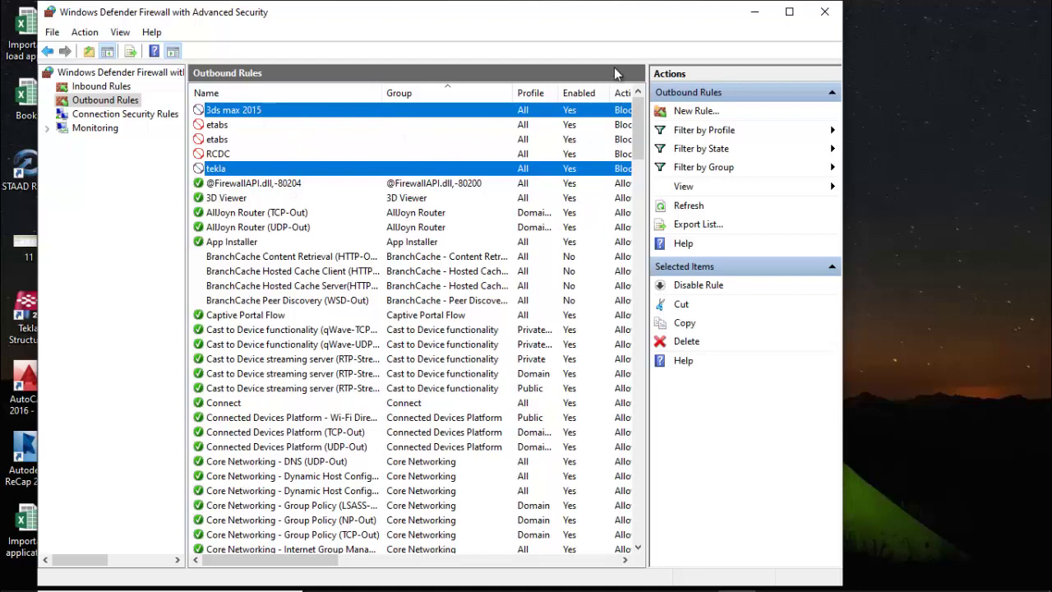
{"action": "left_click", "coordinate": [824, 13]}
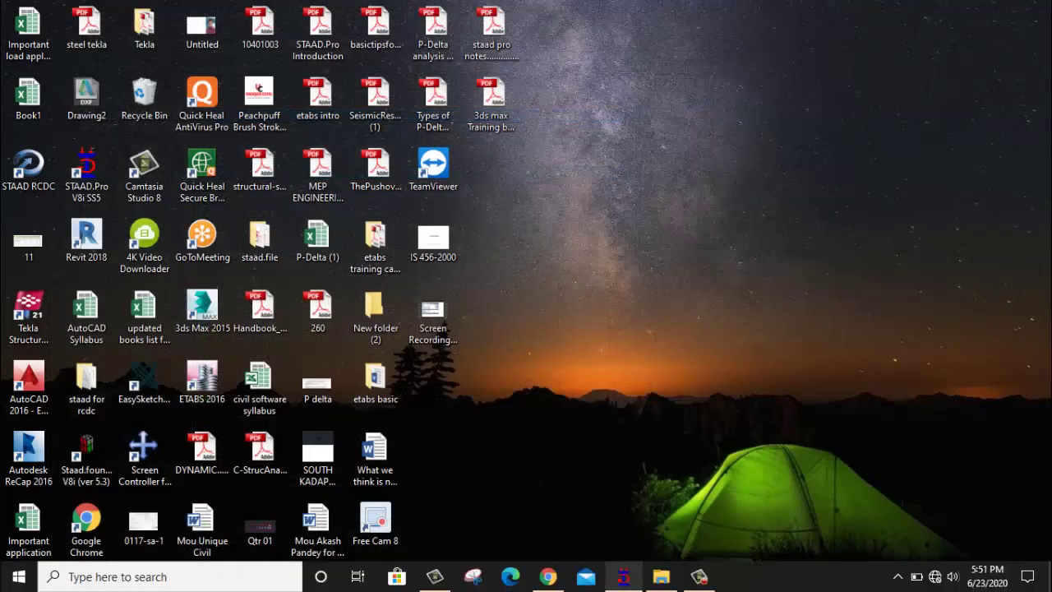
Step: Switch to File Explorer, open the software\tekla str folder on drive E: and select its ReadMe text file
{"action": "left_click", "coordinate": [661, 577]}
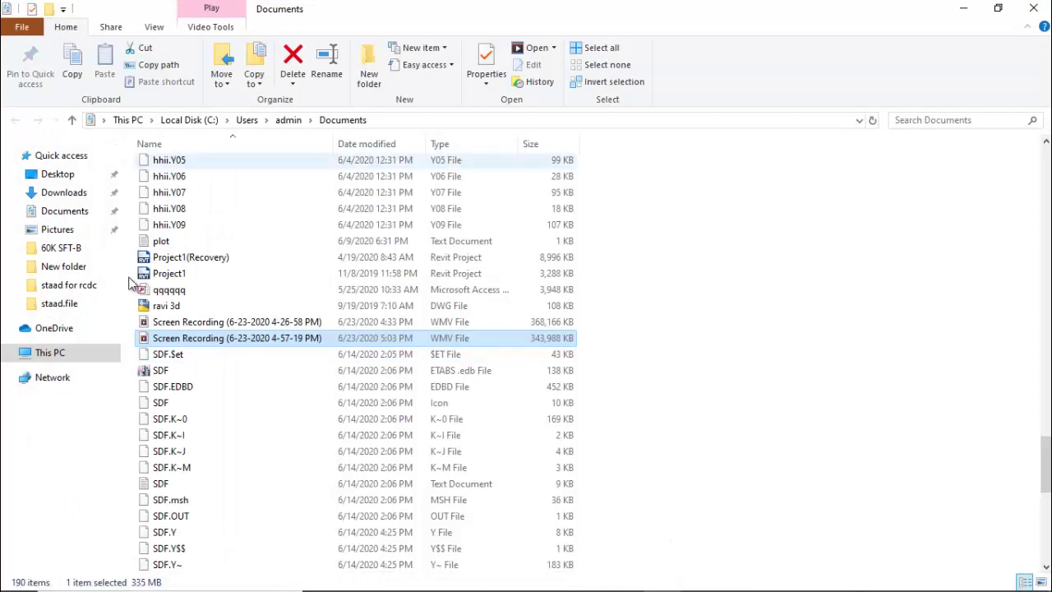
{"action": "left_click", "coordinate": [66, 356]}
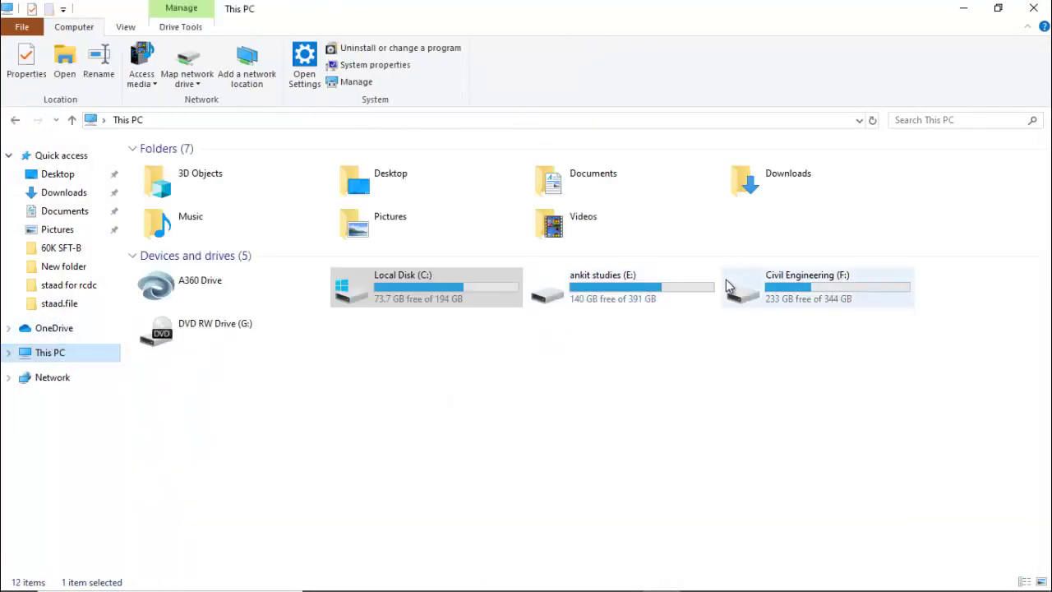
{"action": "double_click", "coordinate": [650, 293]}
{"action": "double_click", "coordinate": [276, 202]}
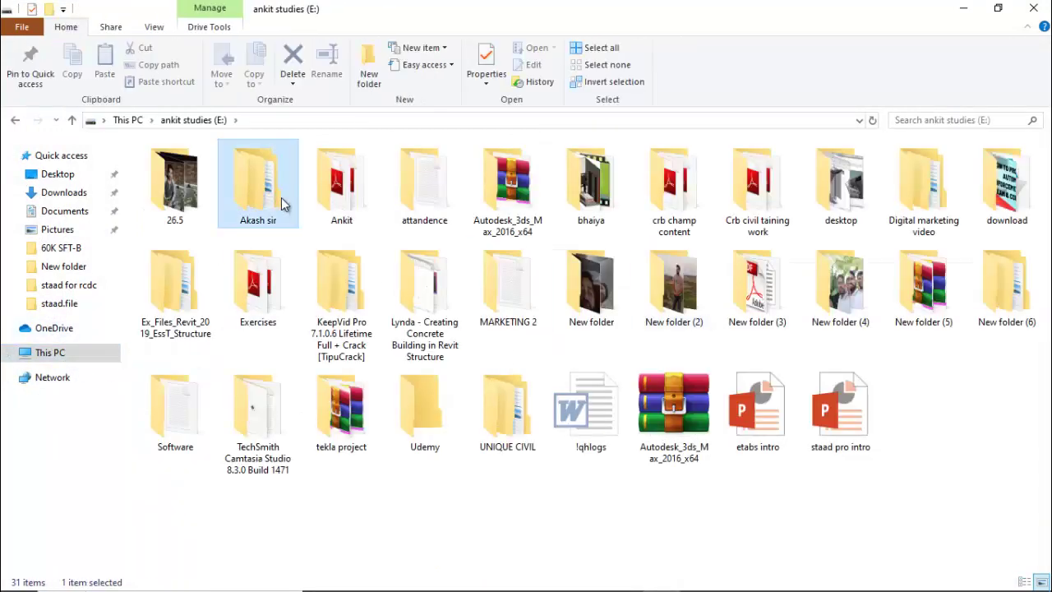
{"action": "double_click", "coordinate": [428, 199]}
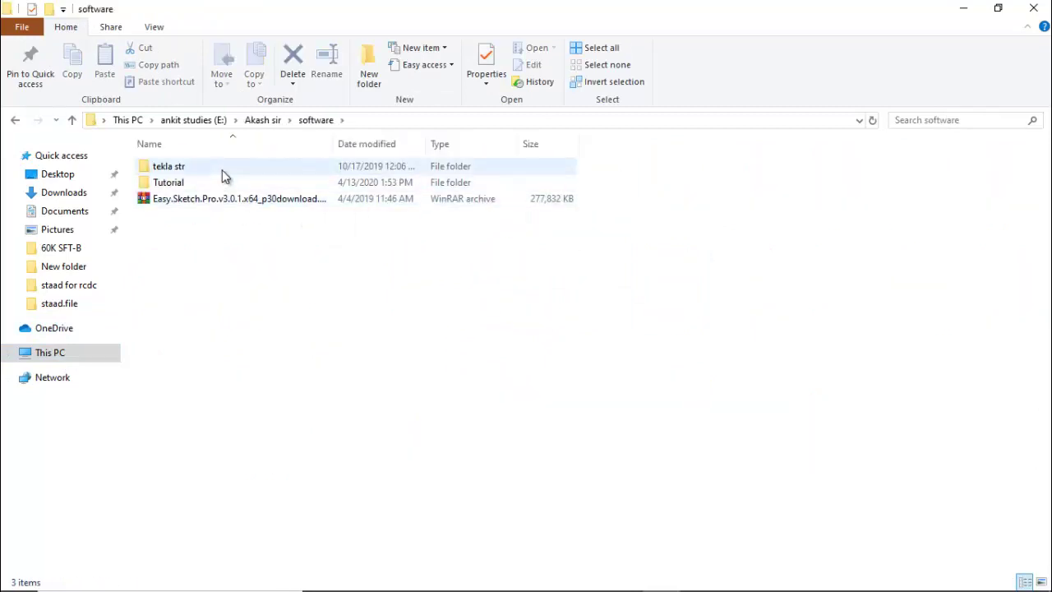
{"action": "double_click", "coordinate": [222, 170]}
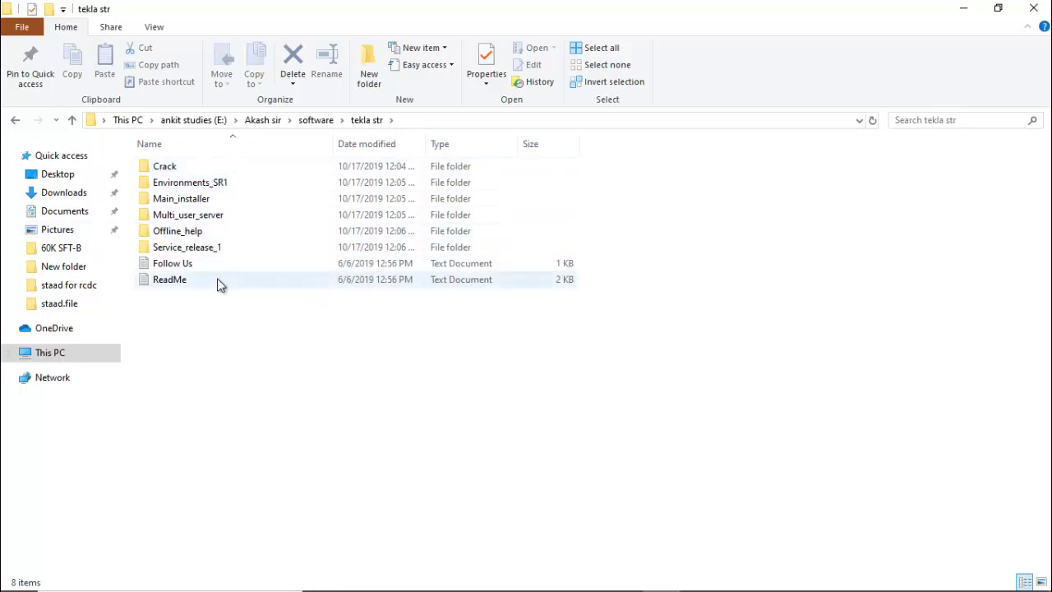
{"action": "left_click", "coordinate": [225, 265]}
{"action": "left_click", "coordinate": [229, 282]}
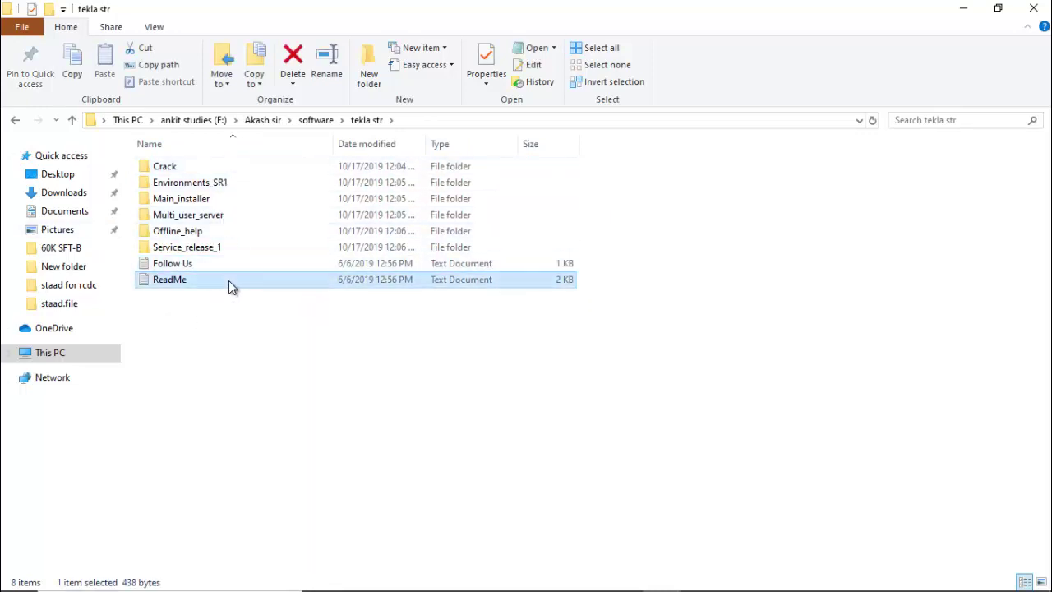
Step: Look inside the Multi_user_server folder, then return through tekla str to the parent software folder
{"action": "double_click", "coordinate": [214, 217]}
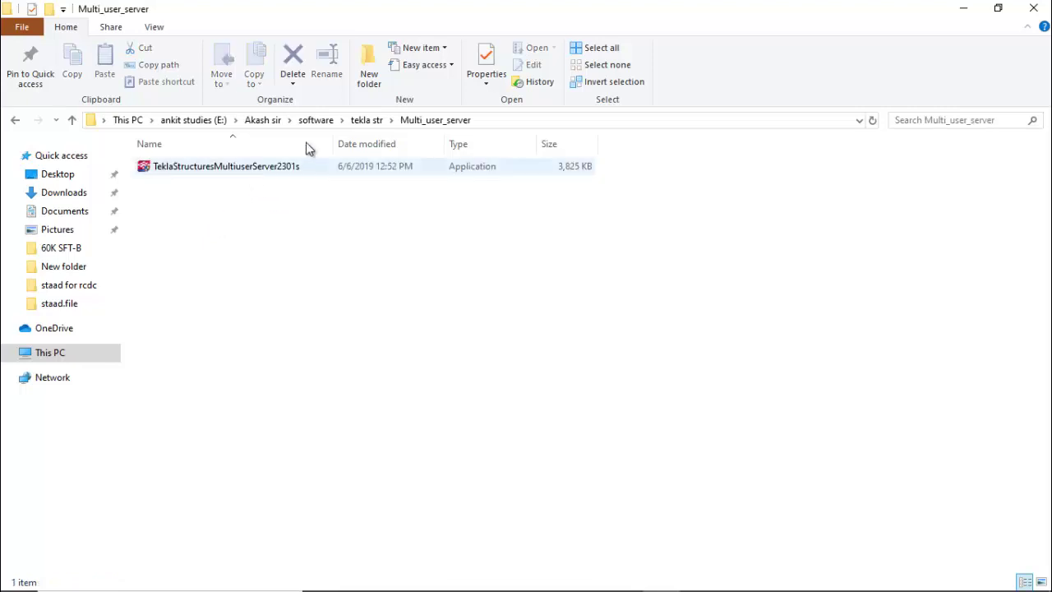
{"action": "left_click", "coordinate": [364, 123]}
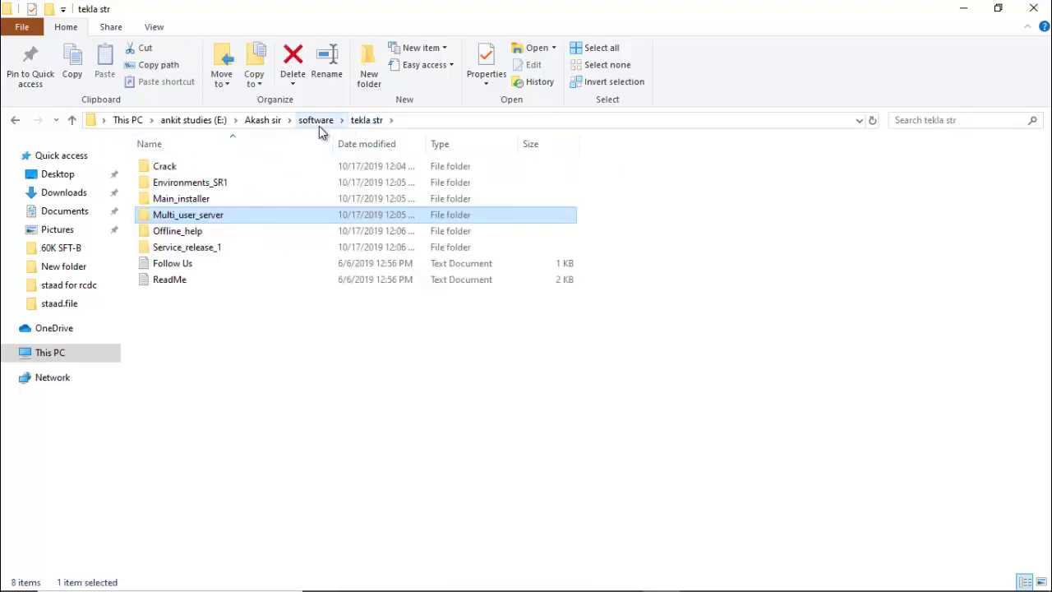
{"action": "left_click", "coordinate": [319, 125]}
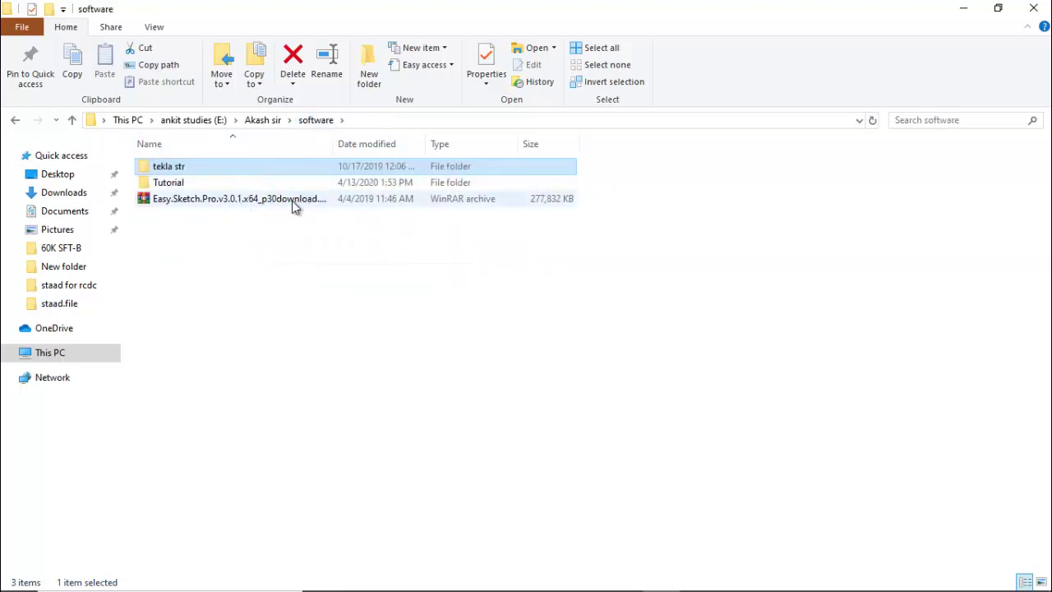
Step: Compress the tekla str folder into a zipped folder in the same software directory
{"action": "double_click", "coordinate": [228, 167]}
{"action": "right_click", "coordinate": [228, 167]}
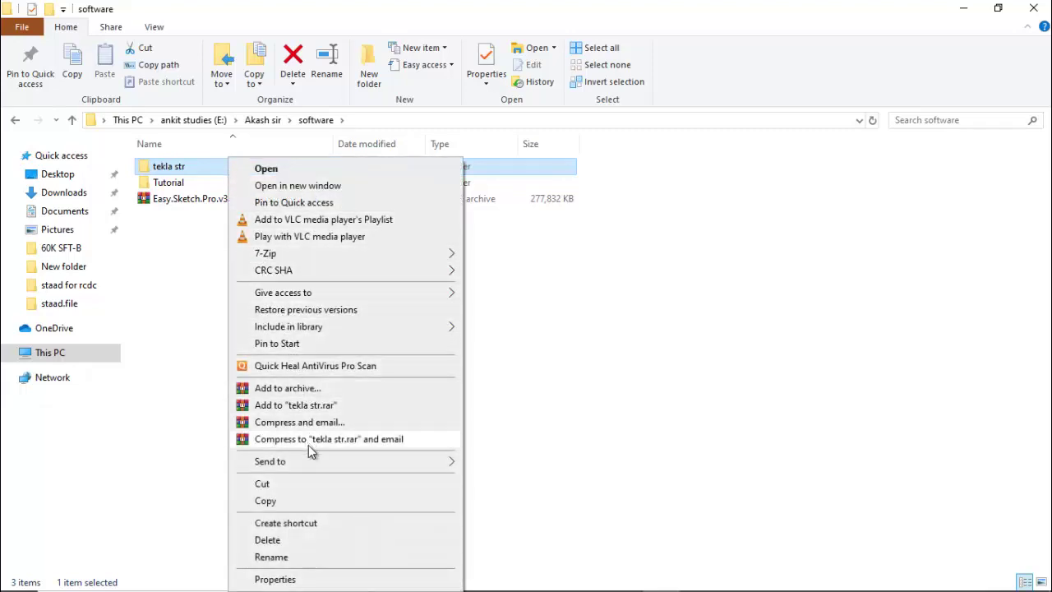
{"action": "mouse_move", "coordinate": [316, 466]}
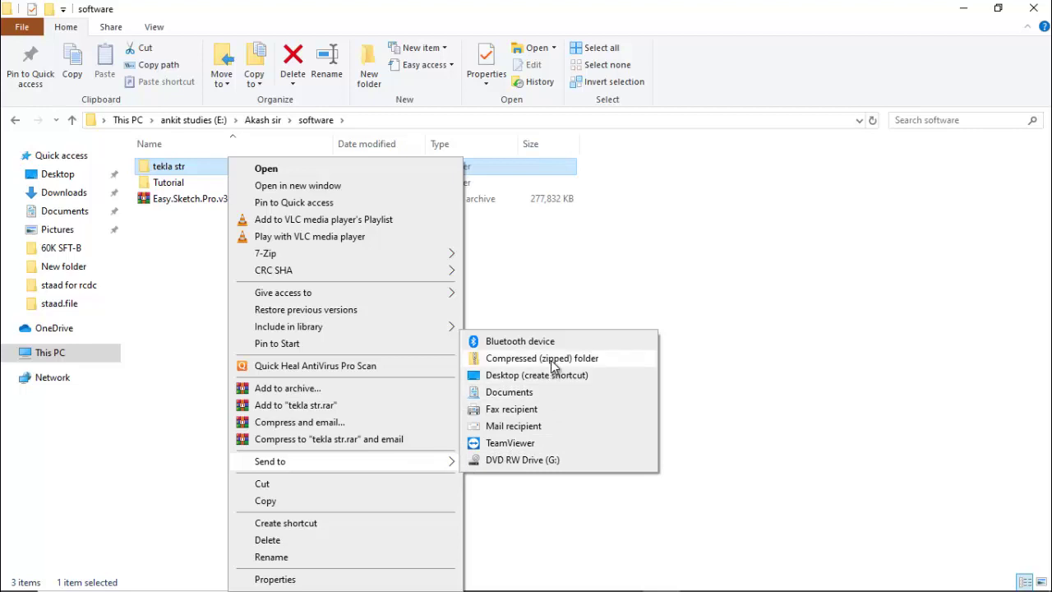
{"action": "left_click", "coordinate": [553, 361]}
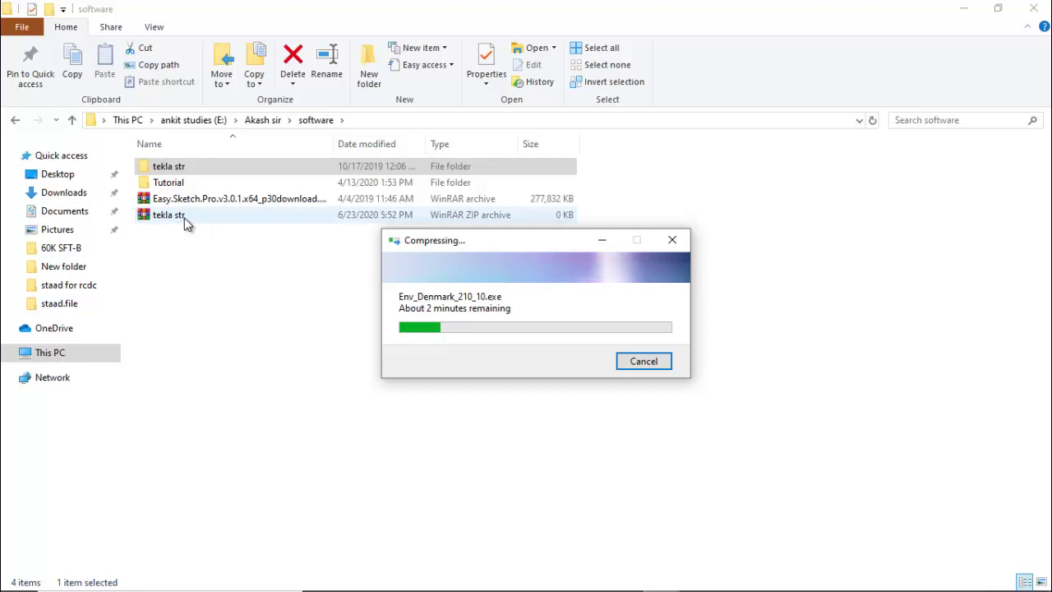
Step: Check the size in the tekla str folder's properties, close them, and bring the compression progress window back to the front
{"action": "right_click", "coordinate": [218, 167]}
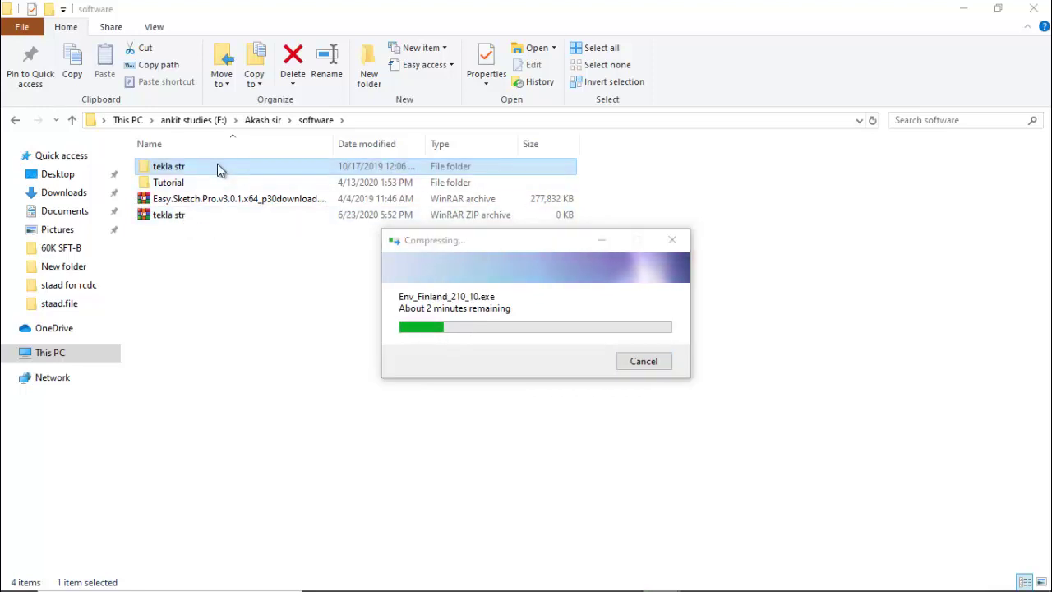
{"action": "left_click", "coordinate": [265, 580]}
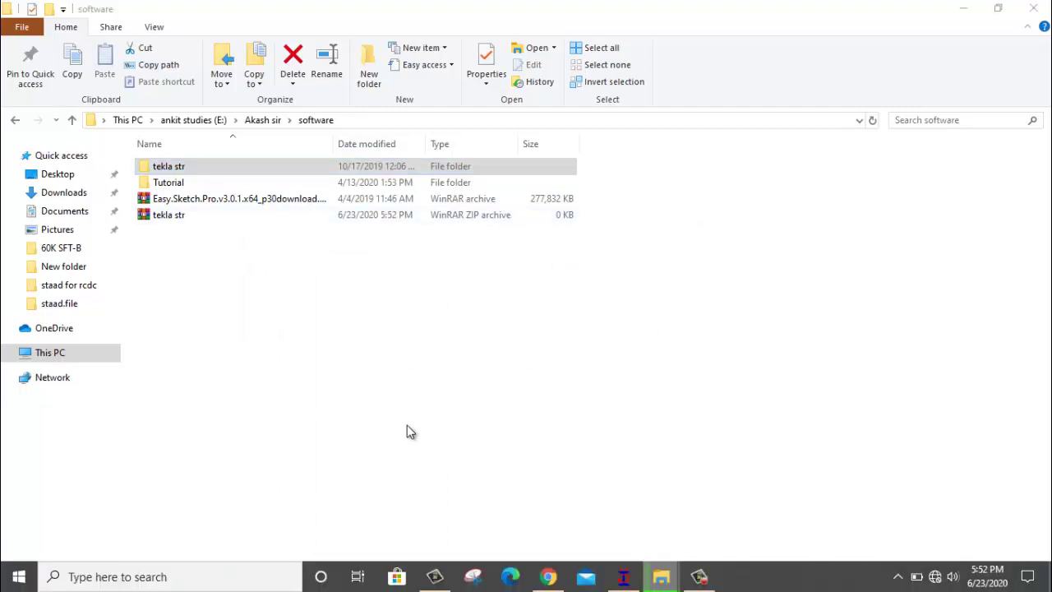
{"action": "key", "text": "alt+Return"}
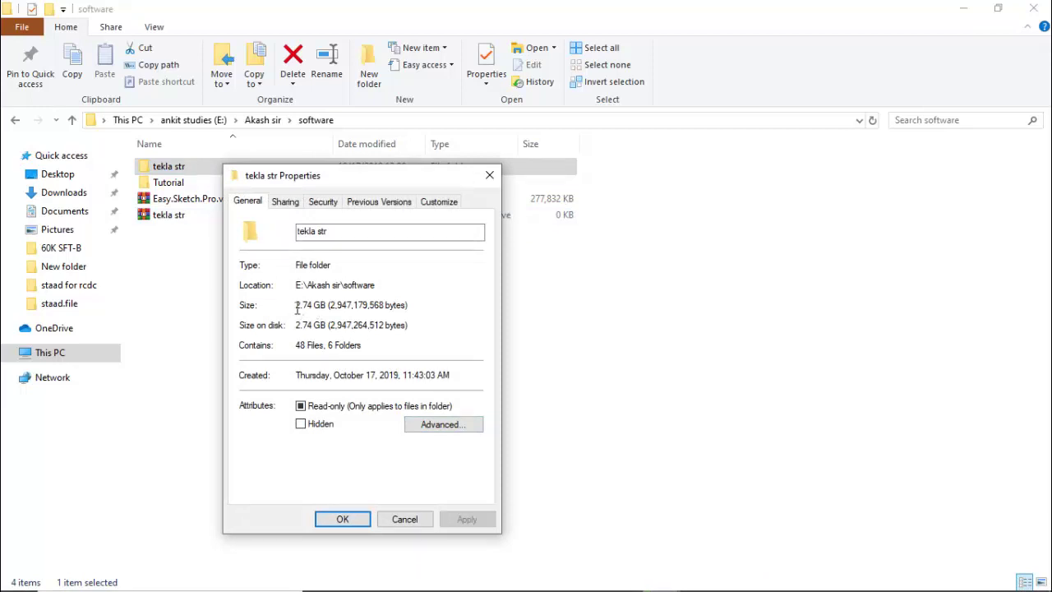
{"action": "left_click", "coordinate": [489, 176]}
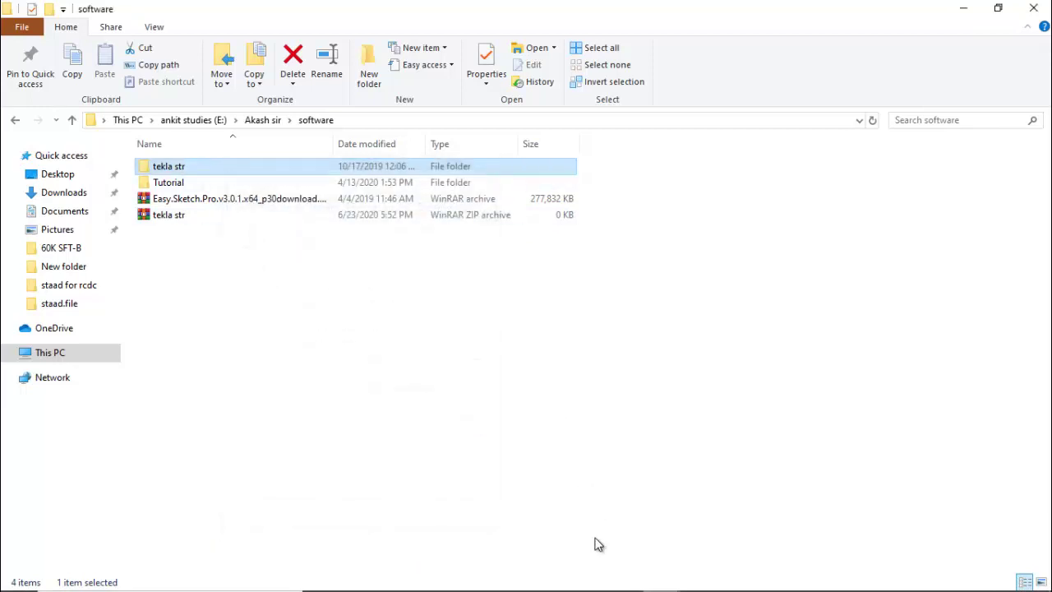
{"action": "mouse_move", "coordinate": [661, 576]}
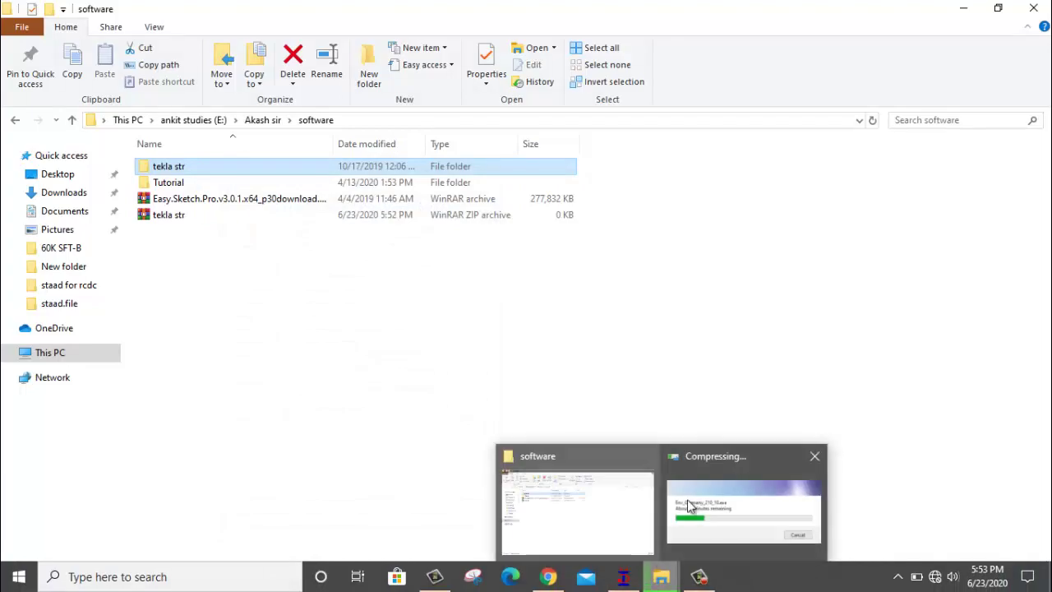
{"action": "left_click", "coordinate": [683, 497]}
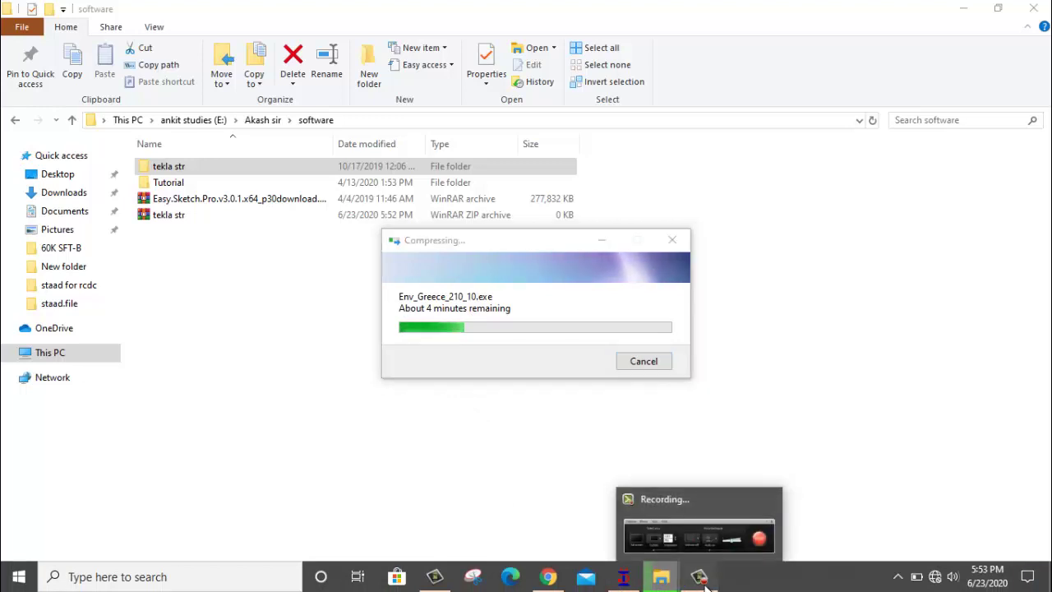
{"action": "left_click", "coordinate": [739, 558]}
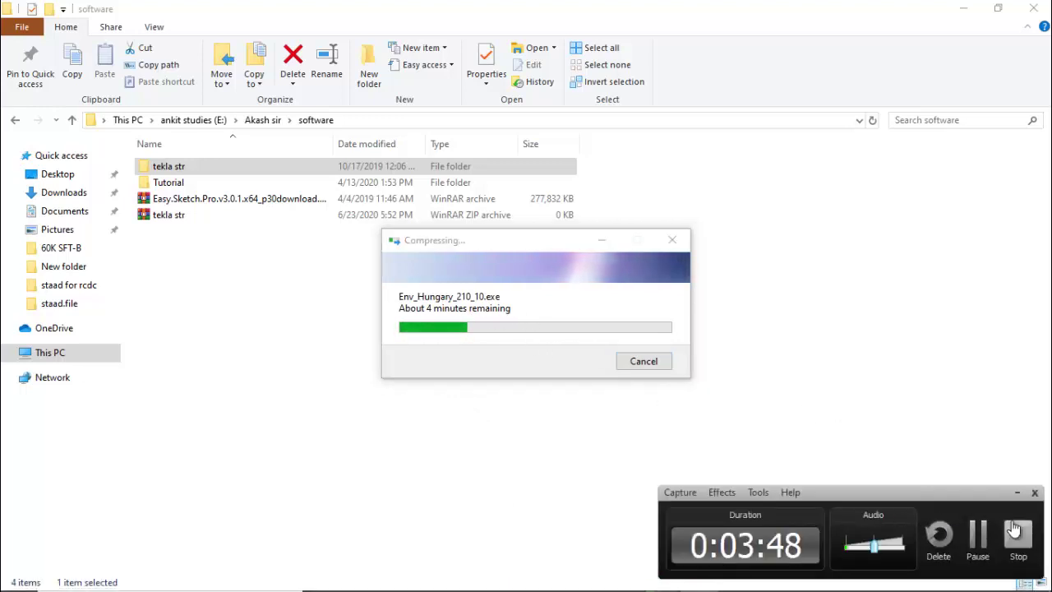
{"action": "left_click", "coordinate": [976, 547]}
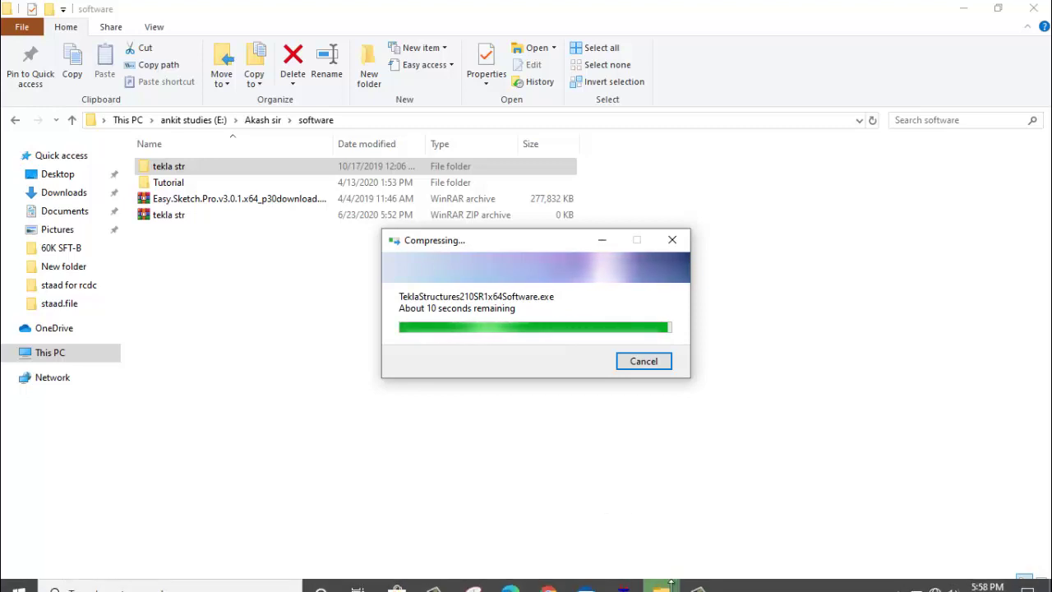
{"action": "left_click", "coordinate": [699, 576]}
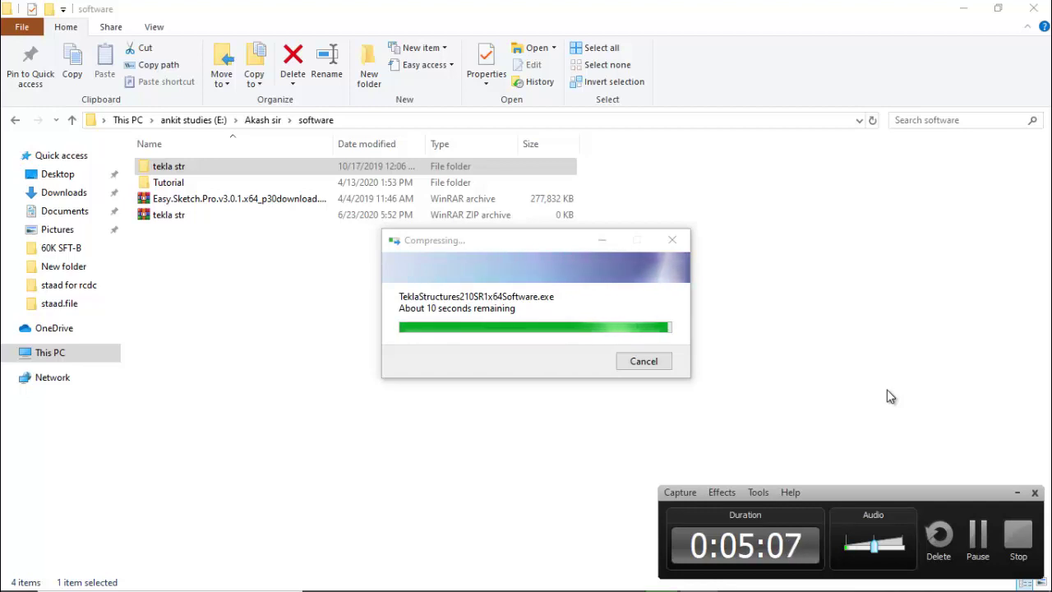
{"action": "left_click", "coordinate": [978, 535]}
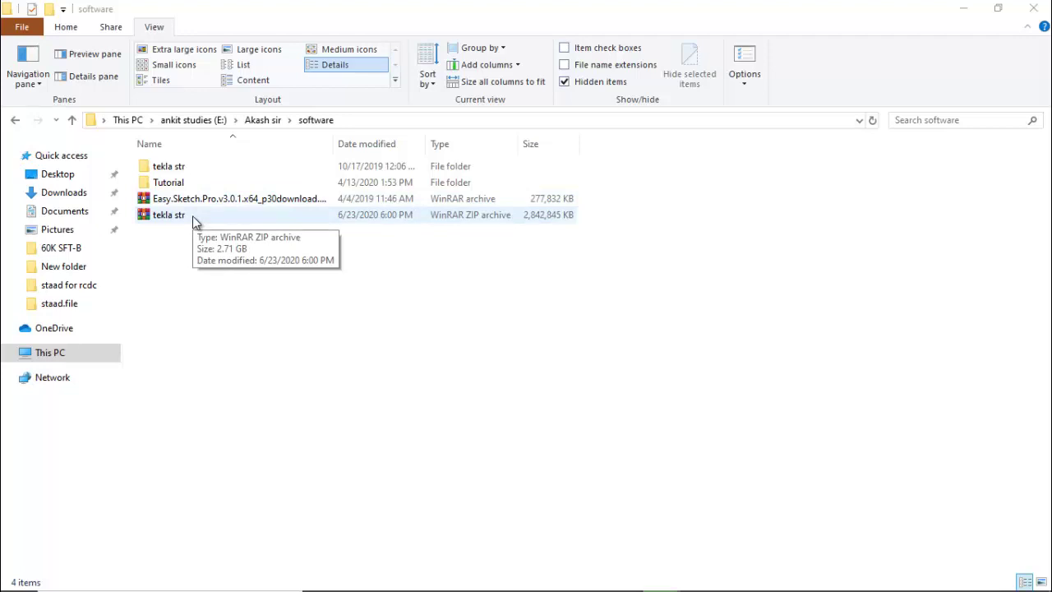
{"action": "right_click", "coordinate": [191, 216]}
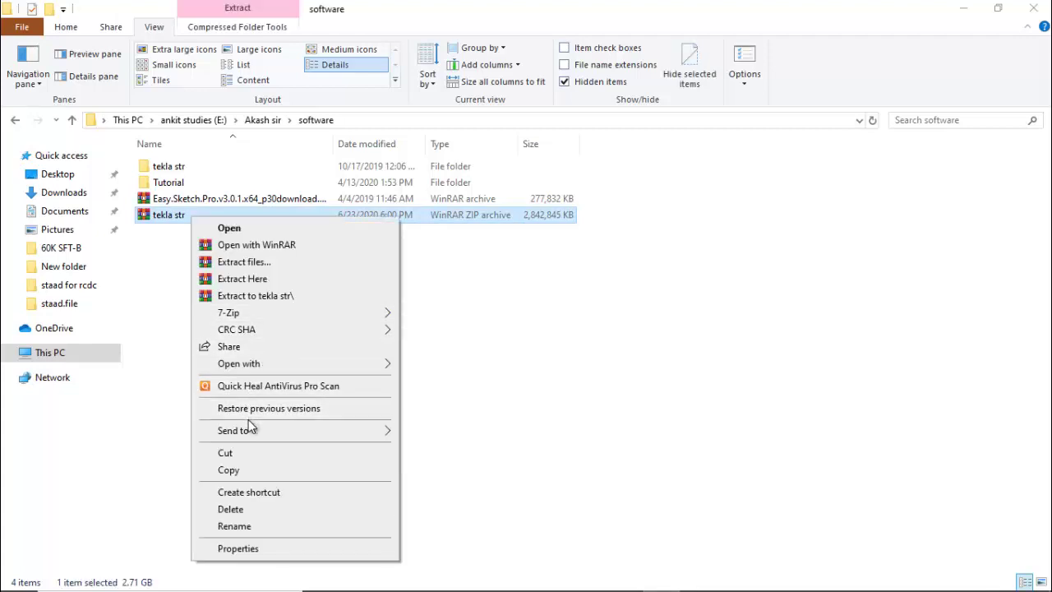
{"action": "mouse_move", "coordinate": [292, 436]}
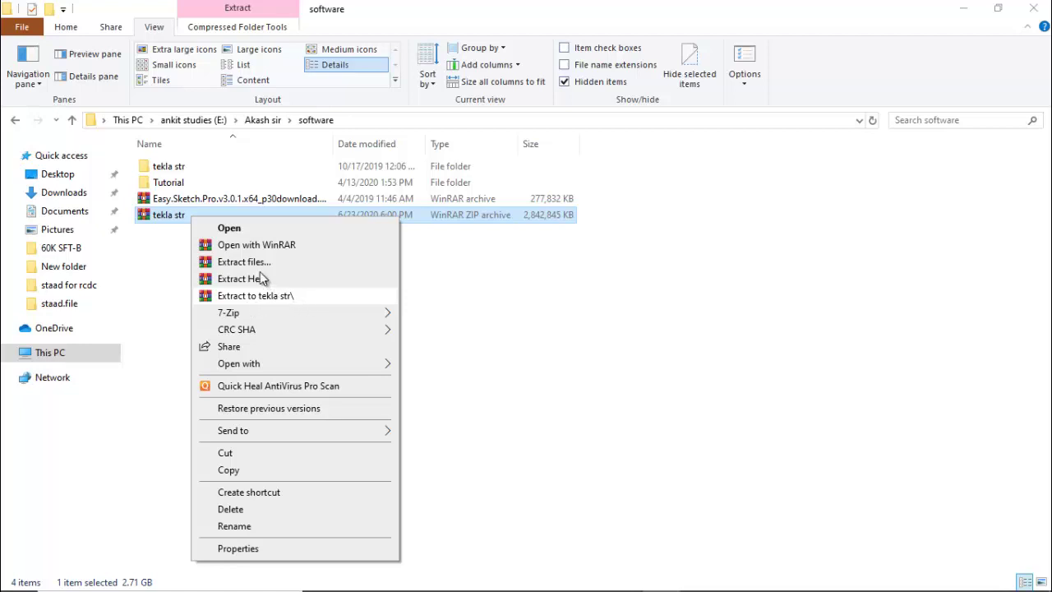
{"action": "left_click", "coordinate": [617, 441]}
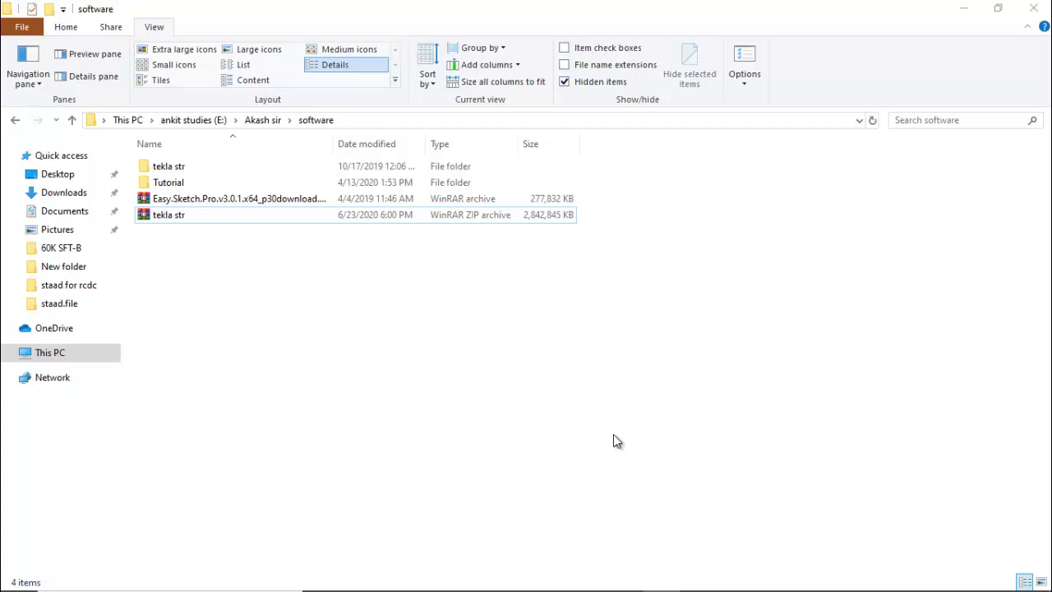
{"action": "mouse_move", "coordinate": [638, 587]}
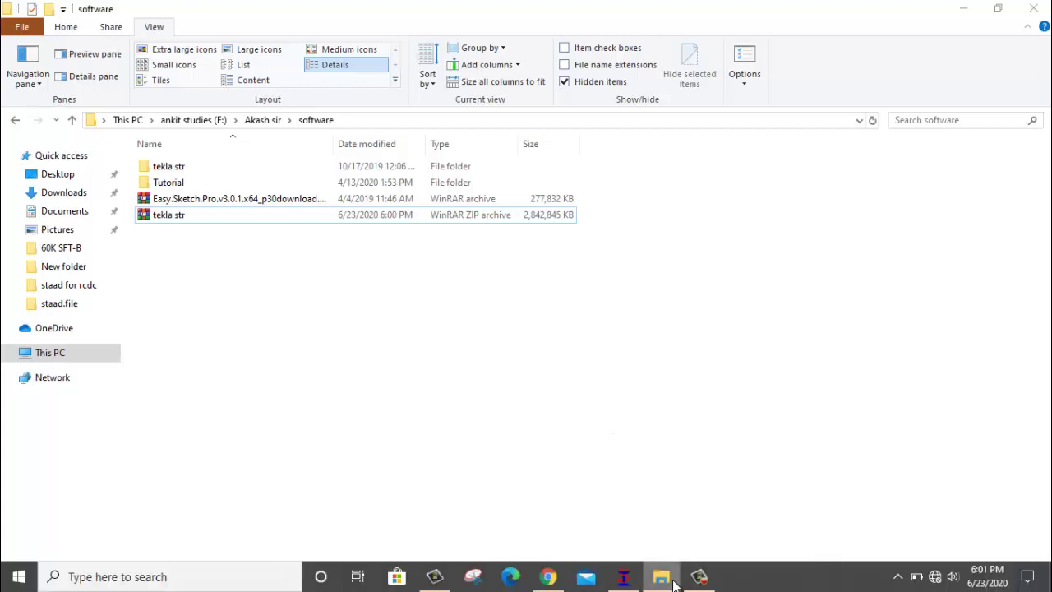
{"action": "left_click", "coordinate": [697, 578]}
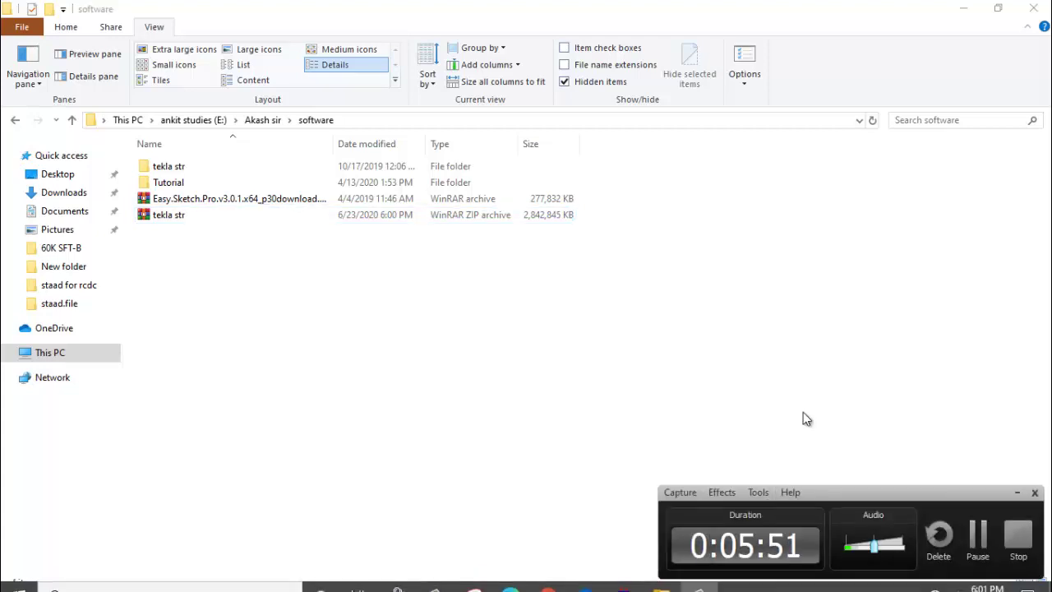